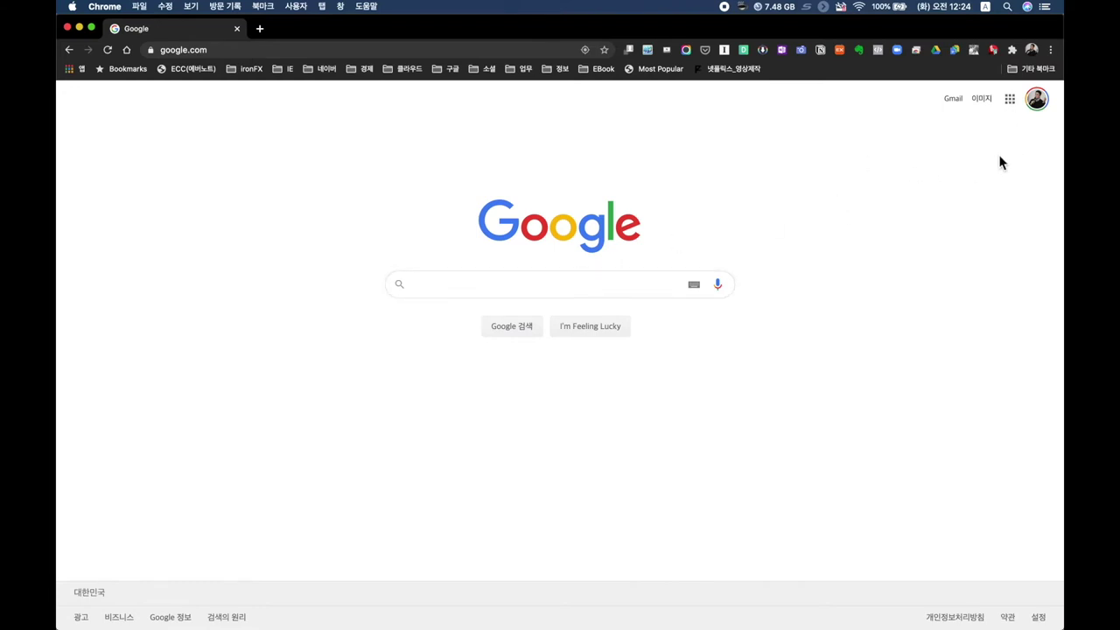
Go from Google to YouTube and open the account's own channel page
{"action": "left_click", "coordinate": [1011, 102]}
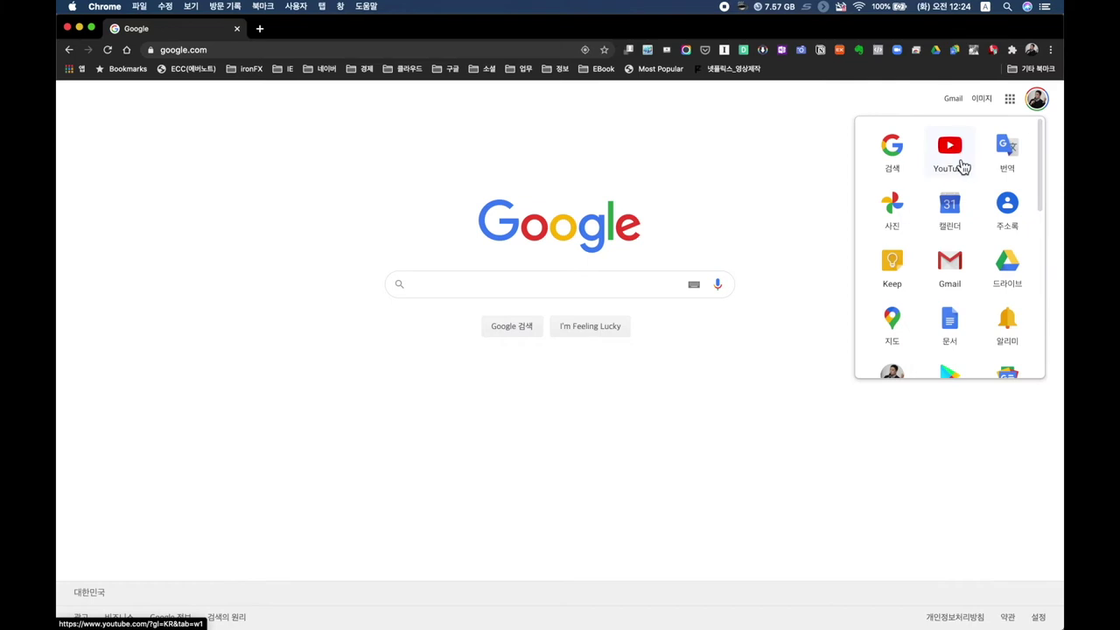
{"action": "left_click", "coordinate": [957, 153]}
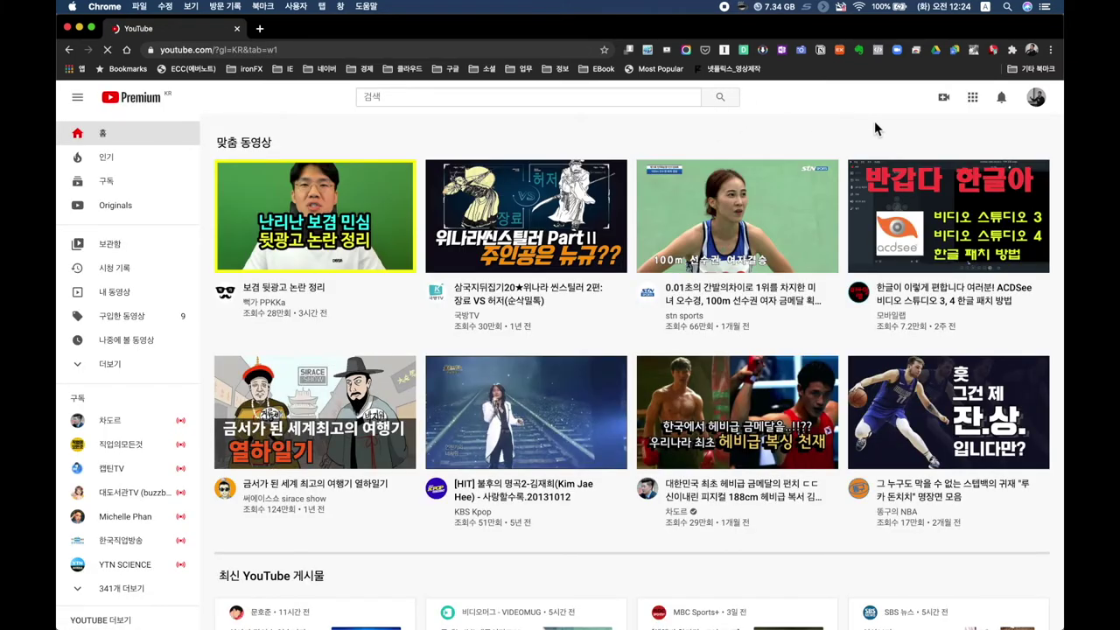
{"action": "left_click", "coordinate": [1038, 99]}
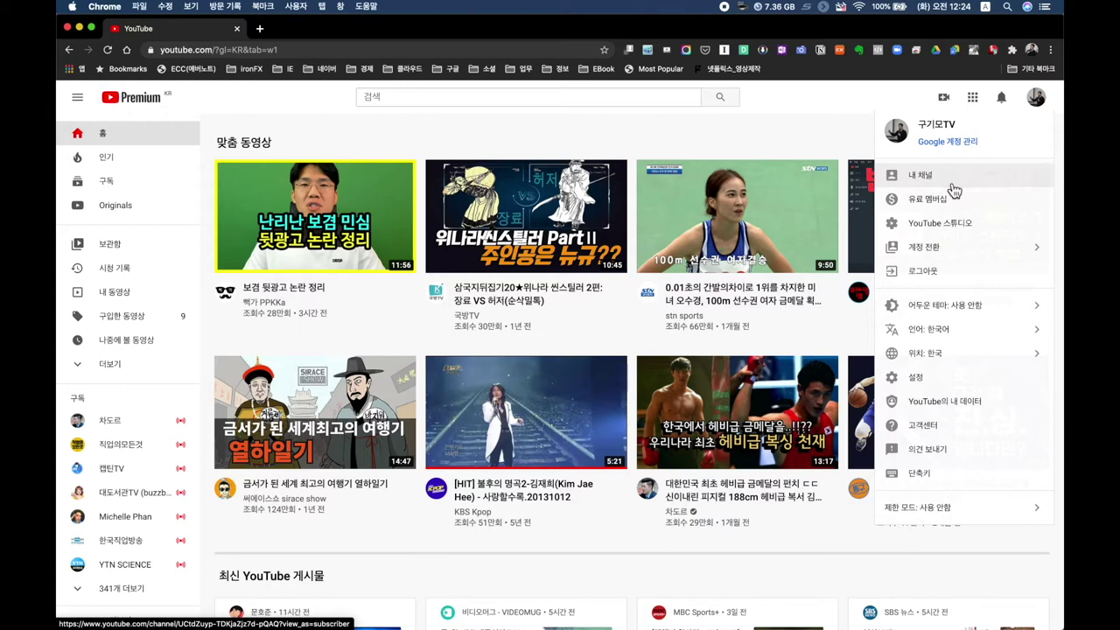
{"action": "left_click", "coordinate": [953, 191]}
{"action": "mouse_move", "coordinate": [951, 182]}
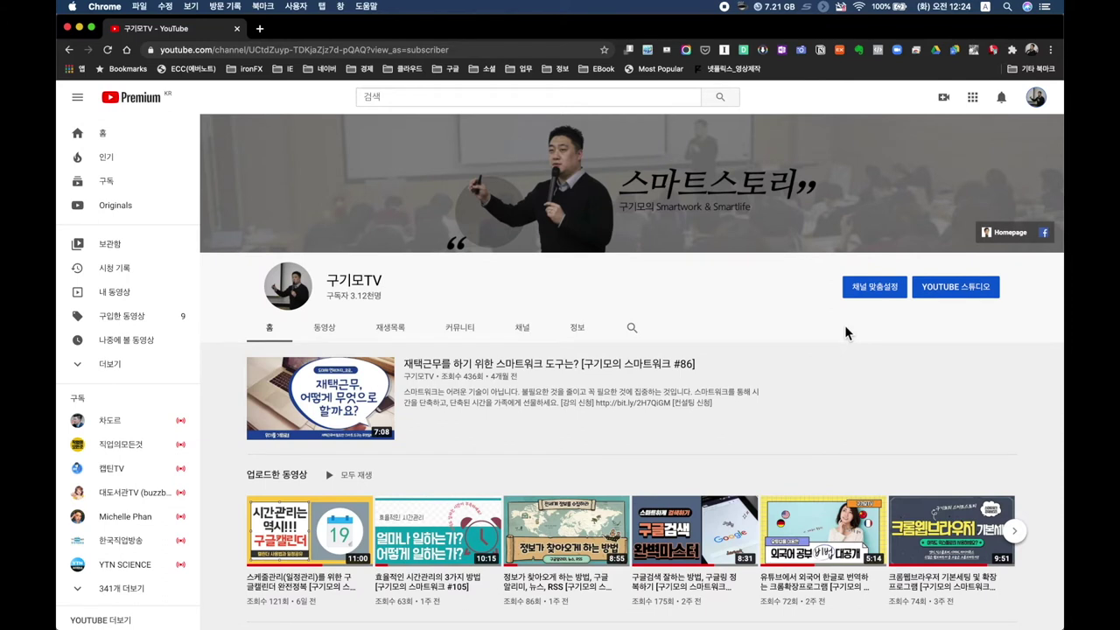
Open YouTube Studio for the channel and view its uploaded videos and its playlists, returning to Studio
{"action": "left_click", "coordinate": [1038, 98]}
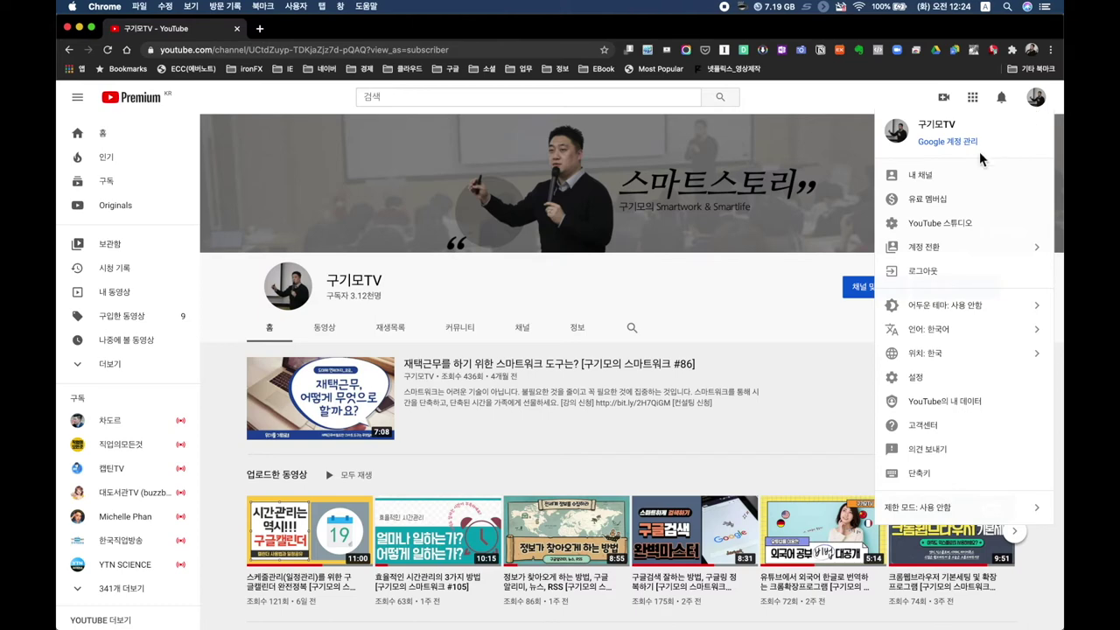
{"action": "left_click", "coordinate": [940, 223]}
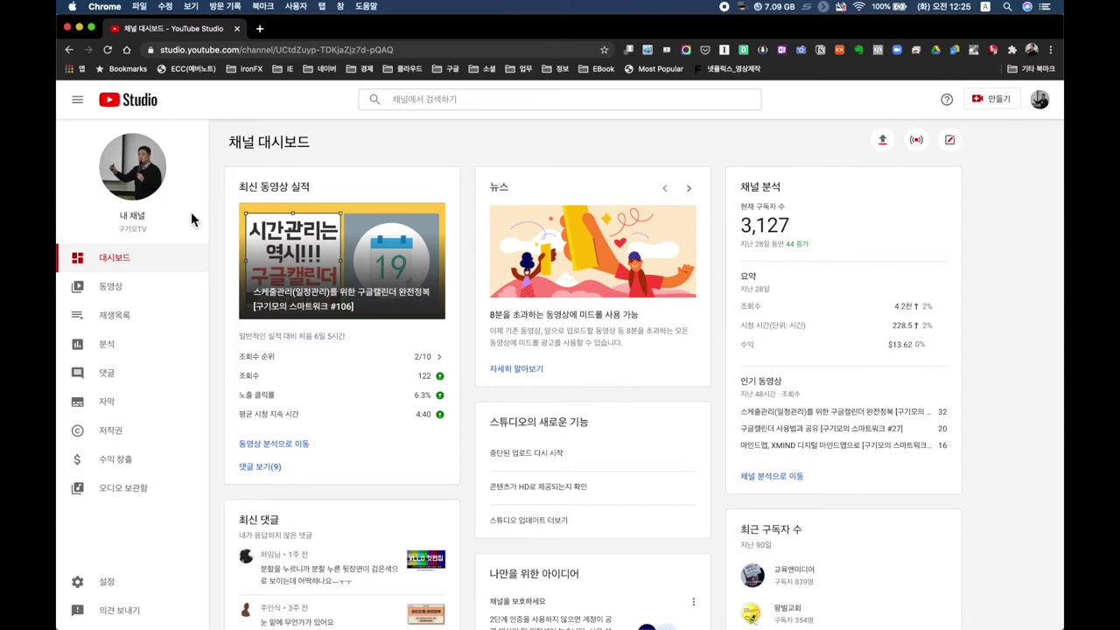
{"action": "left_click", "coordinate": [131, 297]}
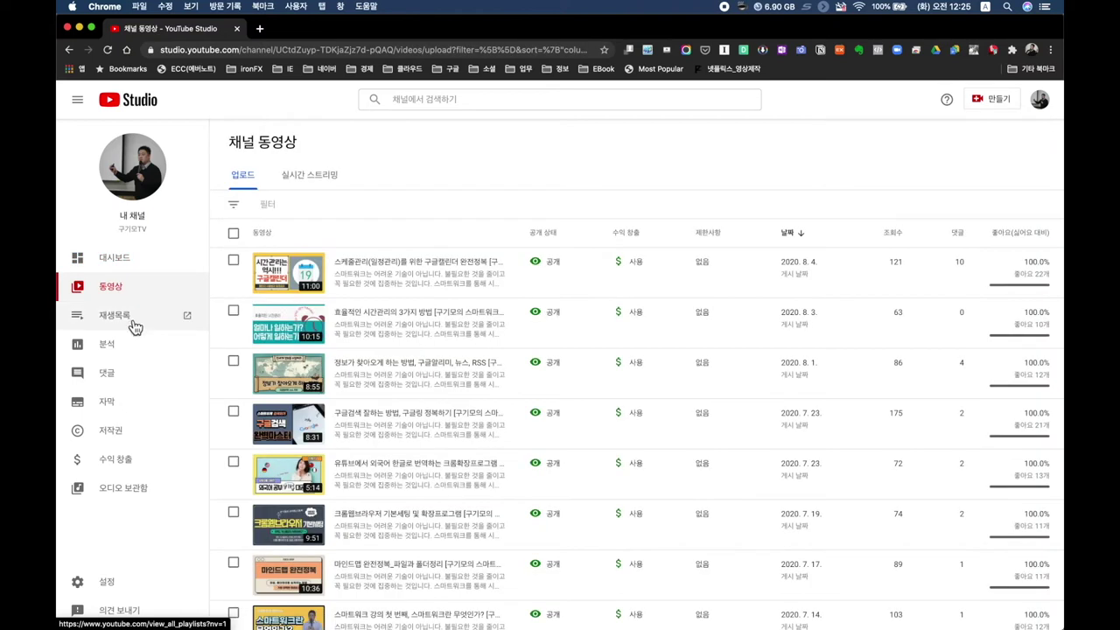
{"action": "left_click", "coordinate": [127, 323]}
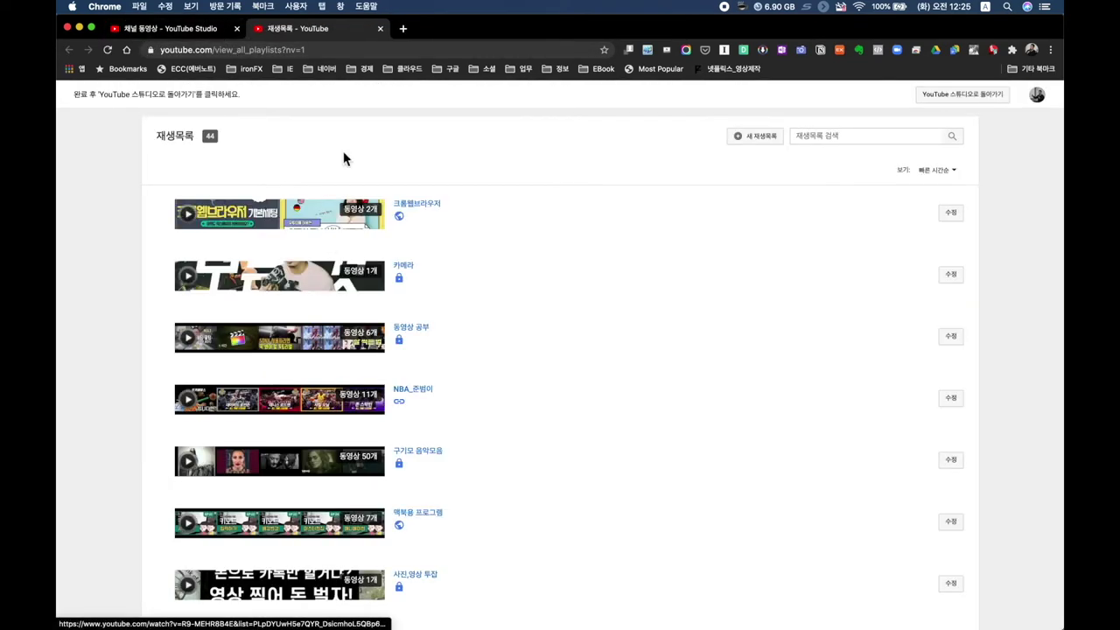
{"action": "left_click", "coordinate": [204, 33]}
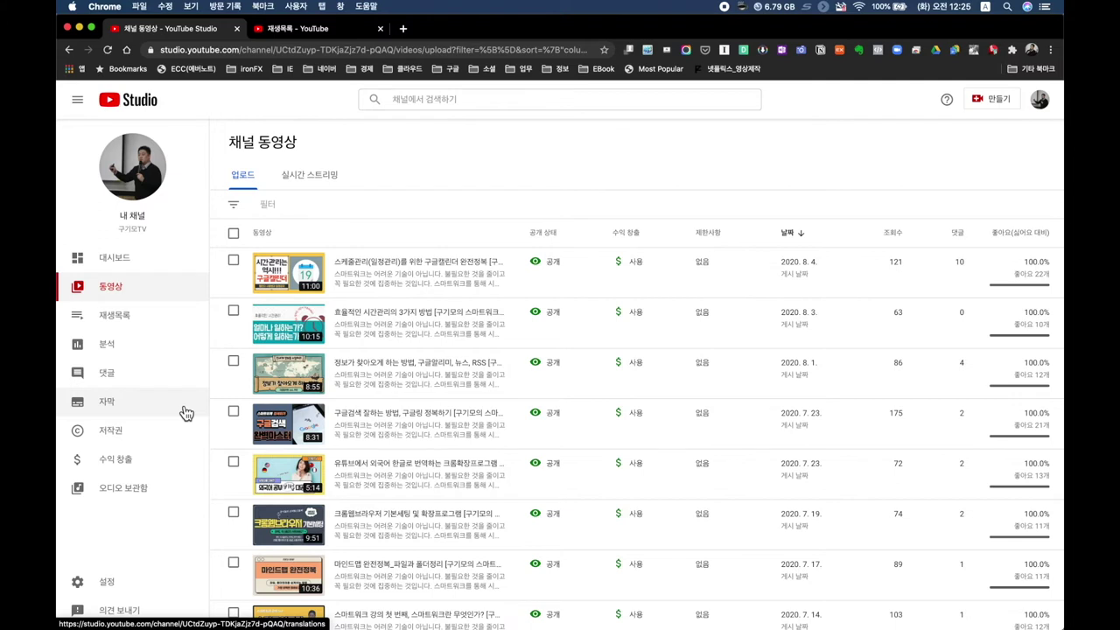
Open the channel's audio library (오디오 보관함) and acknowledge the terms-of-use notice
{"action": "left_click", "coordinate": [133, 497]}
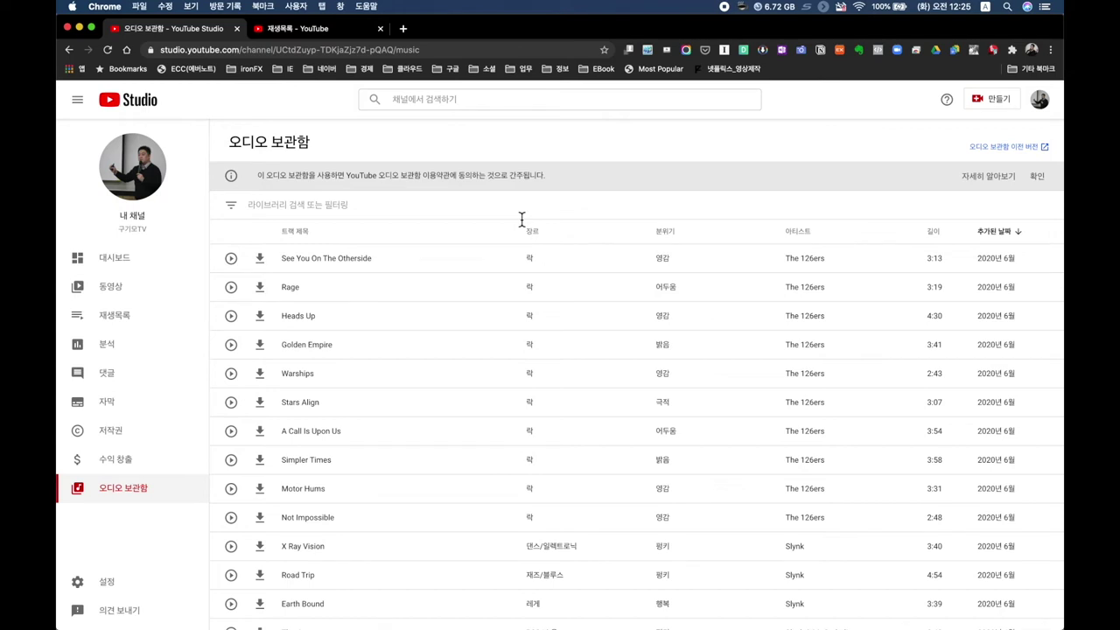
{"action": "scroll", "coordinate": [469, 293], "scroll_direction": "down", "scroll_amount": 1}
{"action": "scroll", "coordinate": [469, 293], "scroll_direction": "up", "scroll_amount": 1}
{"action": "left_click", "coordinate": [1038, 176]}
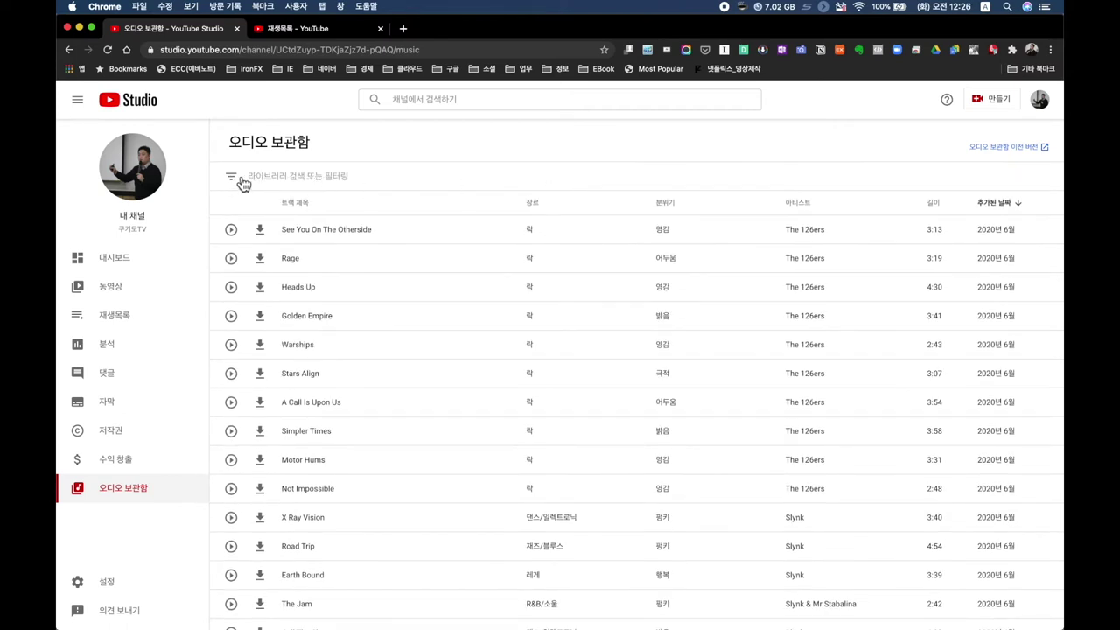
{"action": "left_click", "coordinate": [234, 183]}
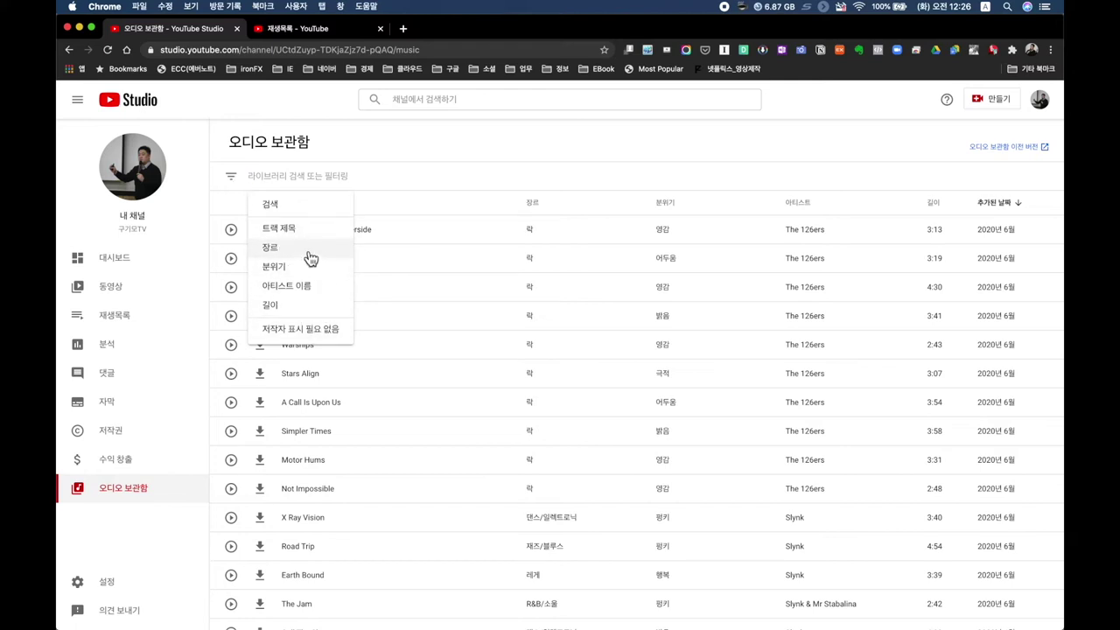
{"action": "left_click", "coordinate": [310, 330]}
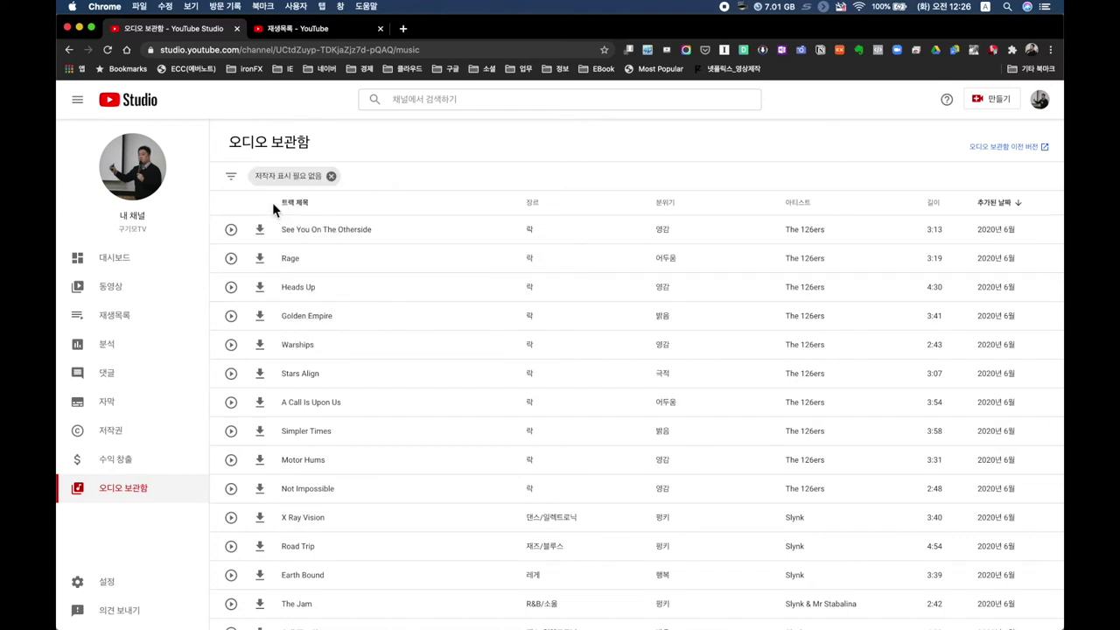
{"action": "left_click", "coordinate": [332, 177]}
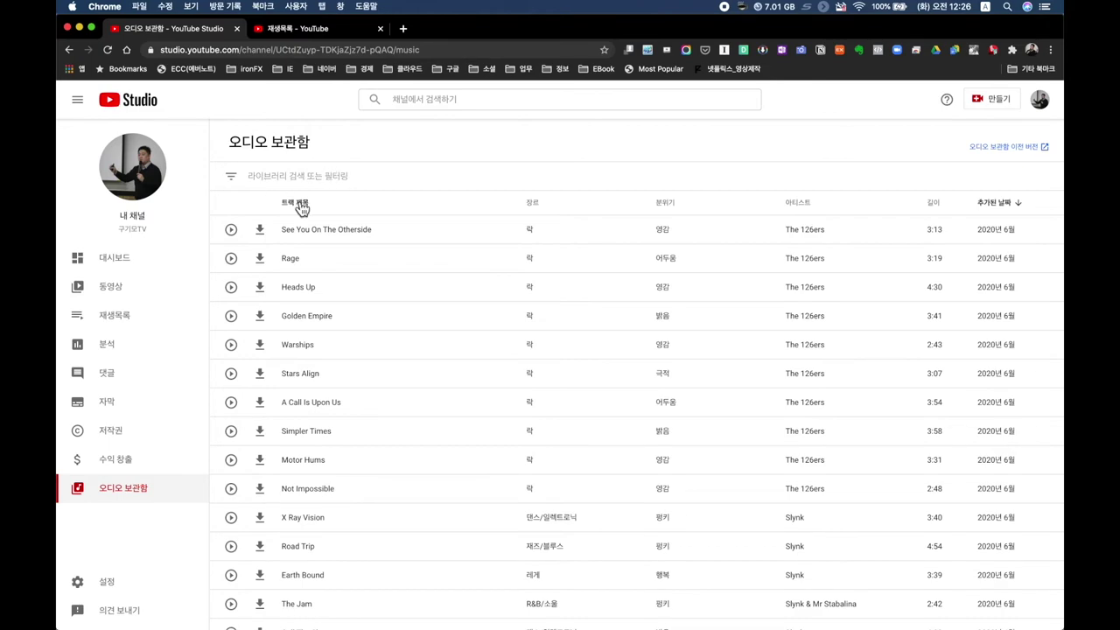
Look through the audio library tracks and filter them to 저작자 표시 필요 없음
{"action": "scroll", "coordinate": [370, 294], "scroll_direction": "down", "scroll_amount": 5}
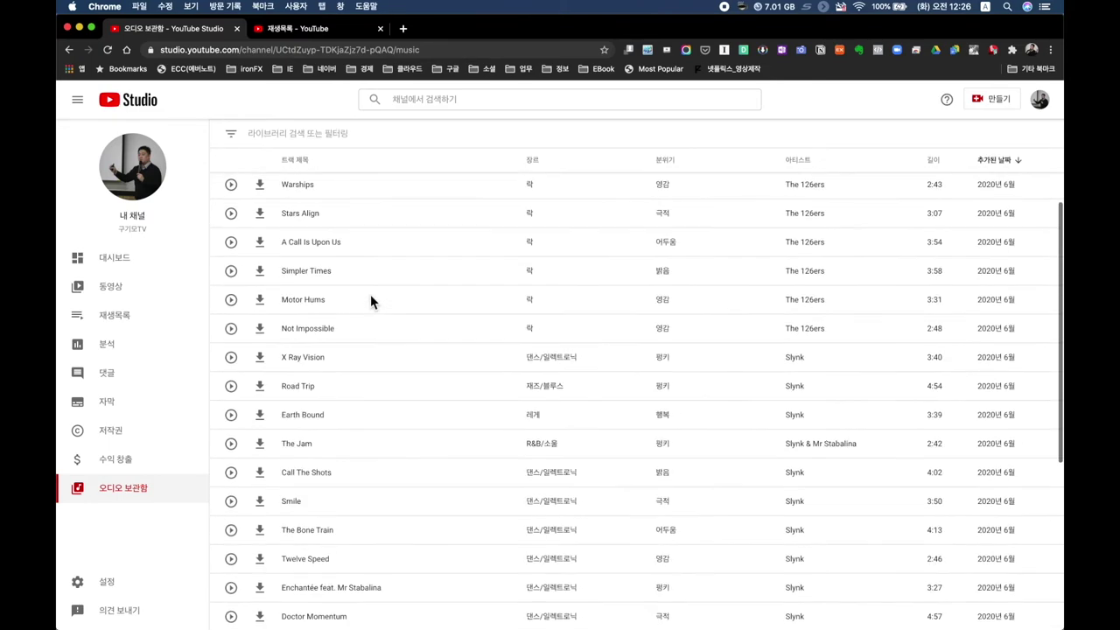
{"action": "scroll", "coordinate": [370, 294], "scroll_direction": "down", "scroll_amount": 3}
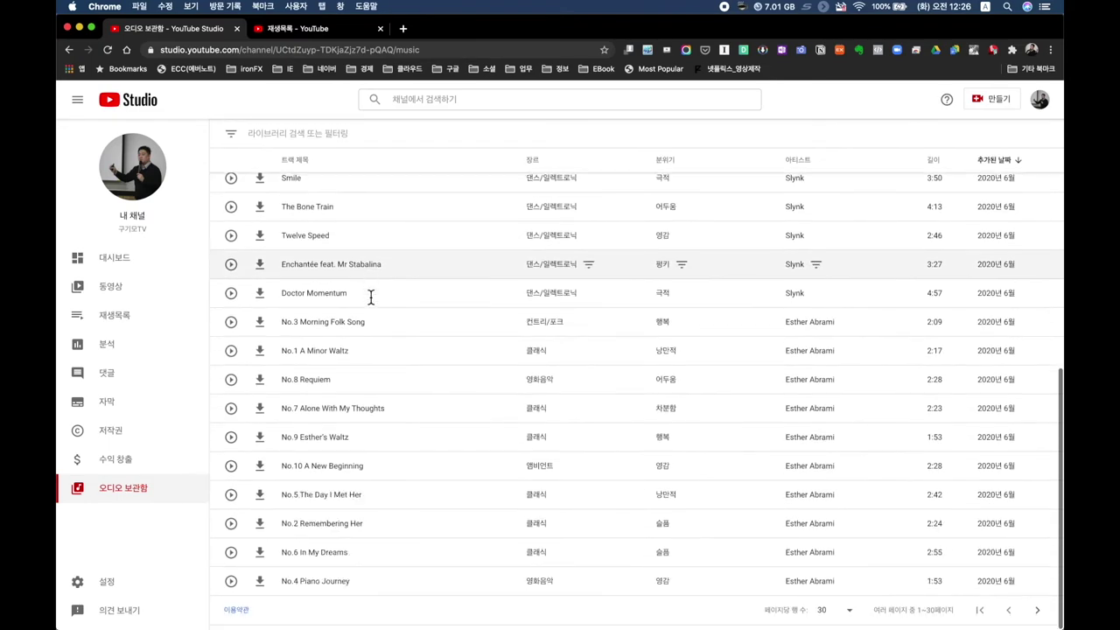
{"action": "scroll", "coordinate": [370, 294], "scroll_direction": "up", "scroll_amount": 8}
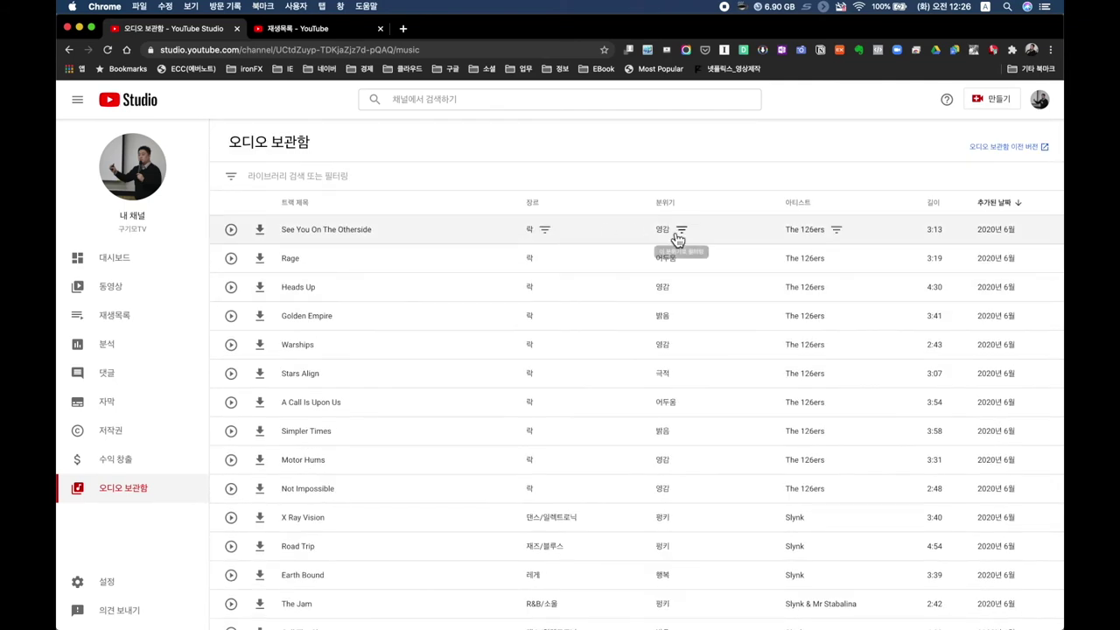
{"action": "left_click", "coordinate": [244, 189]}
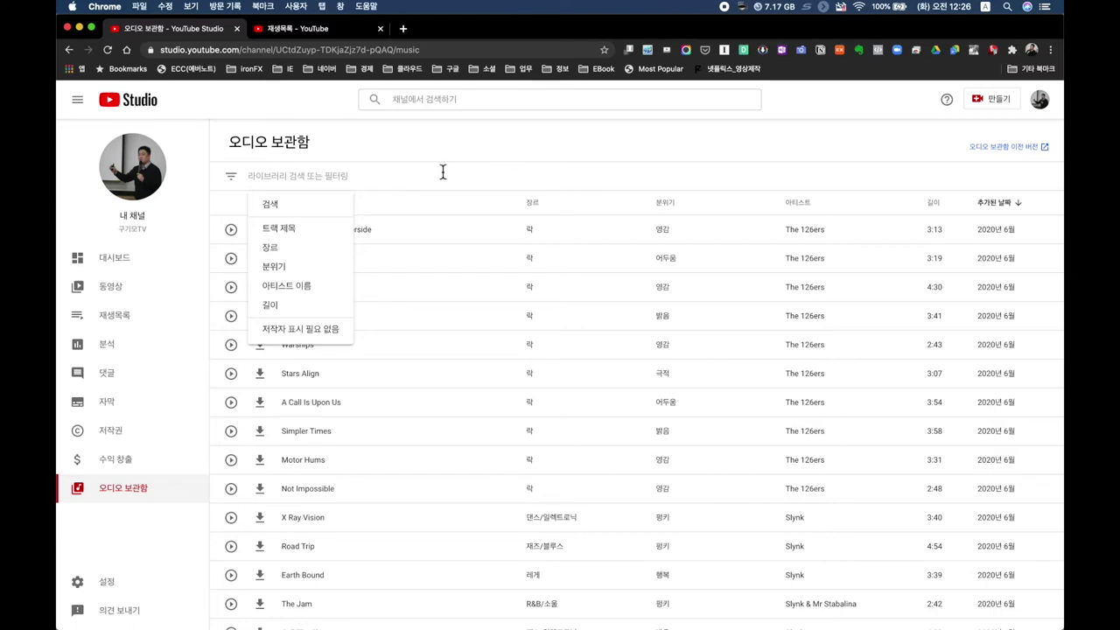
{"action": "left_click", "coordinate": [316, 338]}
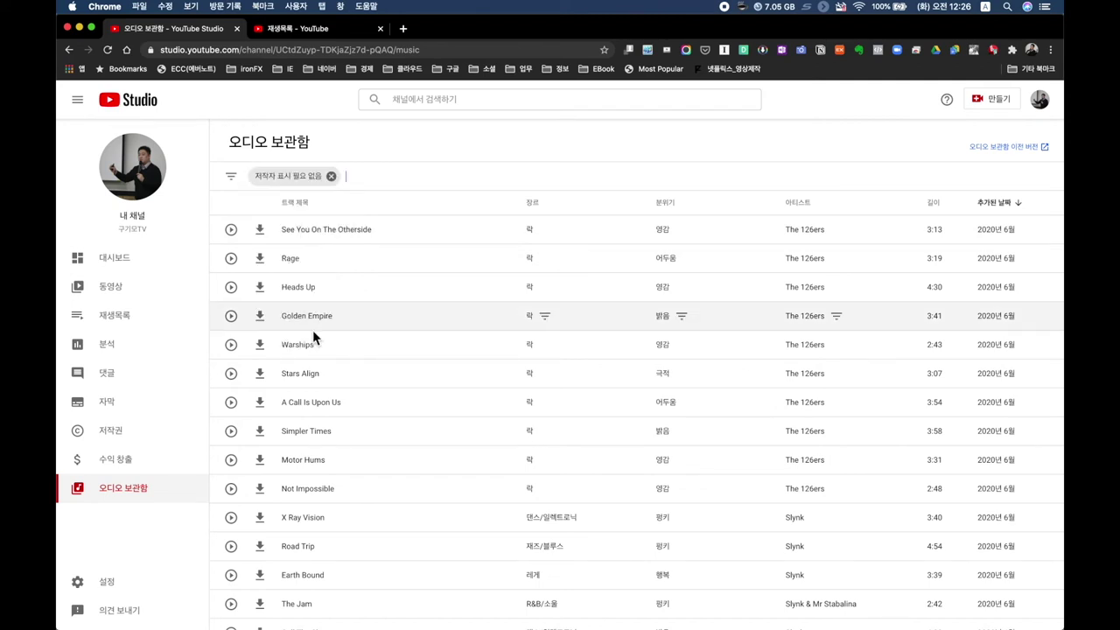
Add a mood (분위기) filter to the audio library with 밝음, 행복 and 낭만적
{"action": "left_click", "coordinate": [236, 182]}
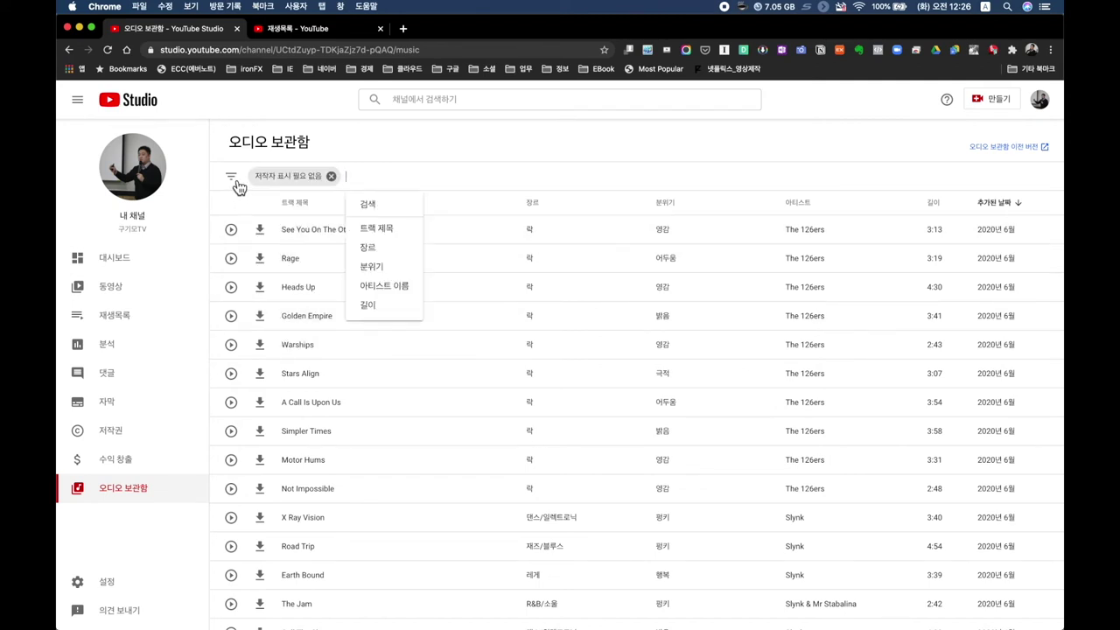
{"action": "left_click", "coordinate": [388, 271]}
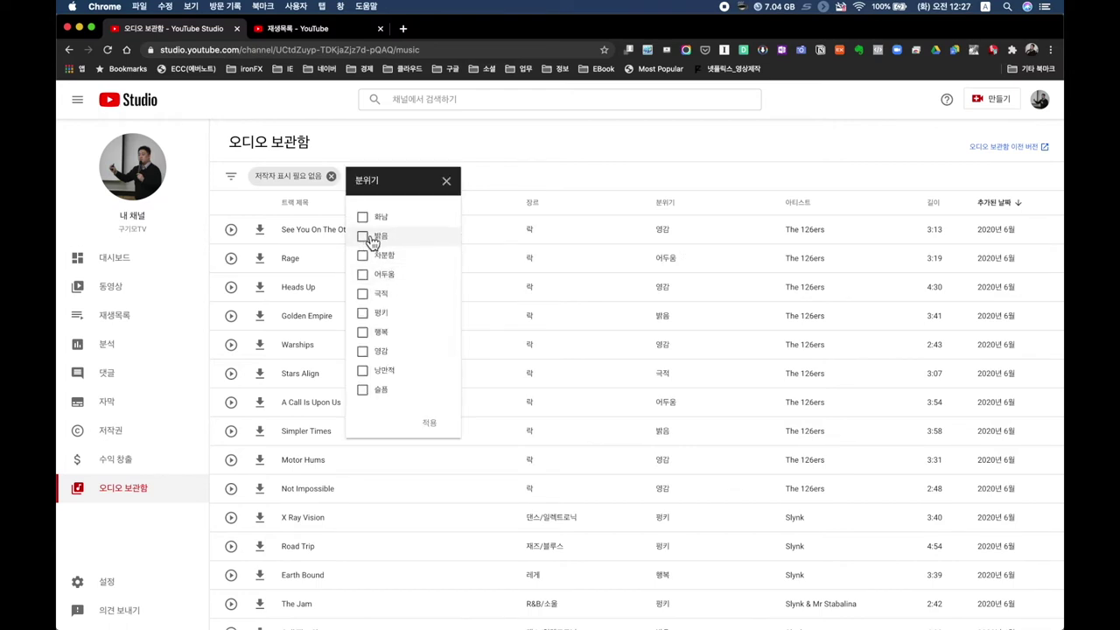
{"action": "left_click", "coordinate": [364, 241]}
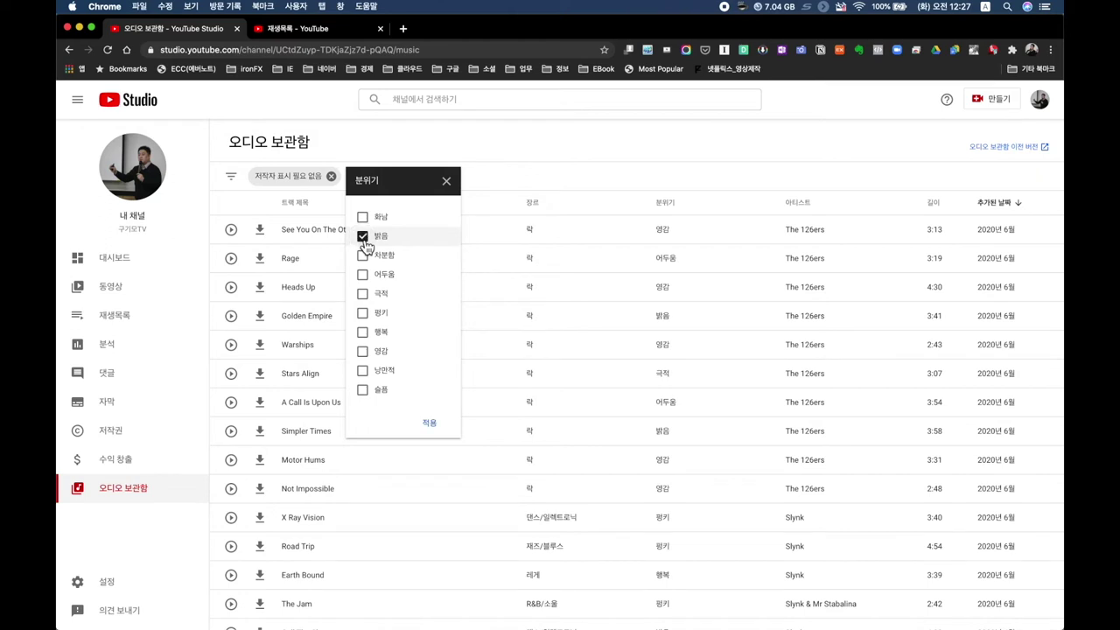
{"action": "left_click", "coordinate": [366, 335]}
{"action": "left_click", "coordinate": [365, 371]}
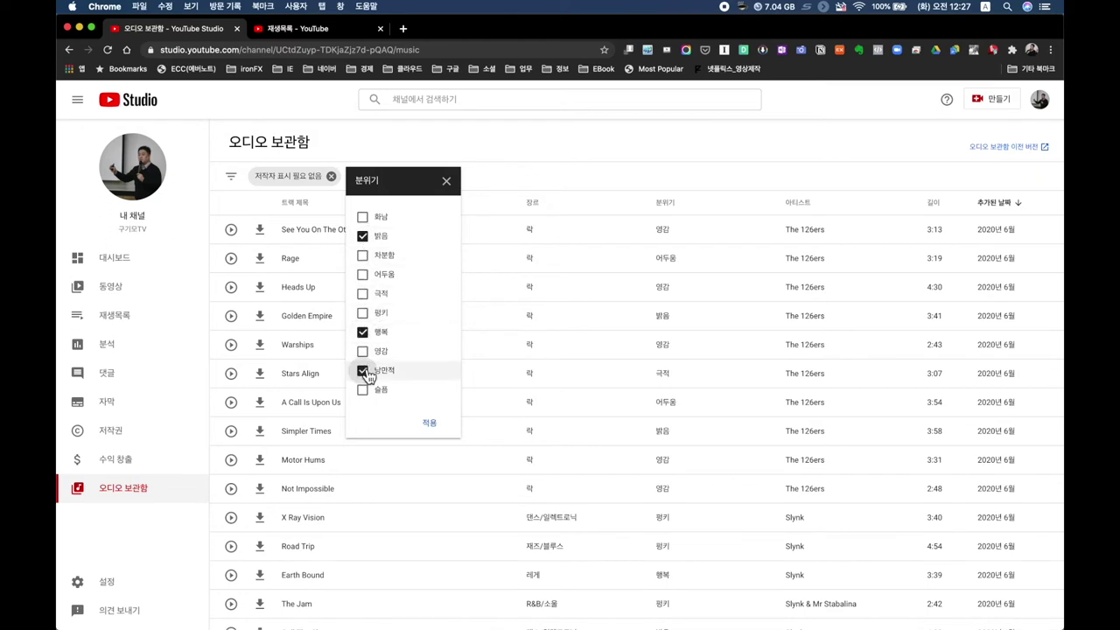
{"action": "left_click", "coordinate": [432, 424]}
Browse the filtered tracks and briefly preview the track Golden Empire, pausing it again
{"action": "scroll", "coordinate": [632, 259], "scroll_direction": "down", "scroll_amount": 6}
{"action": "scroll", "coordinate": [632, 260], "scroll_direction": "up", "scroll_amount": 6}
{"action": "scroll", "coordinate": [632, 260], "scroll_direction": "down", "scroll_amount": 5}
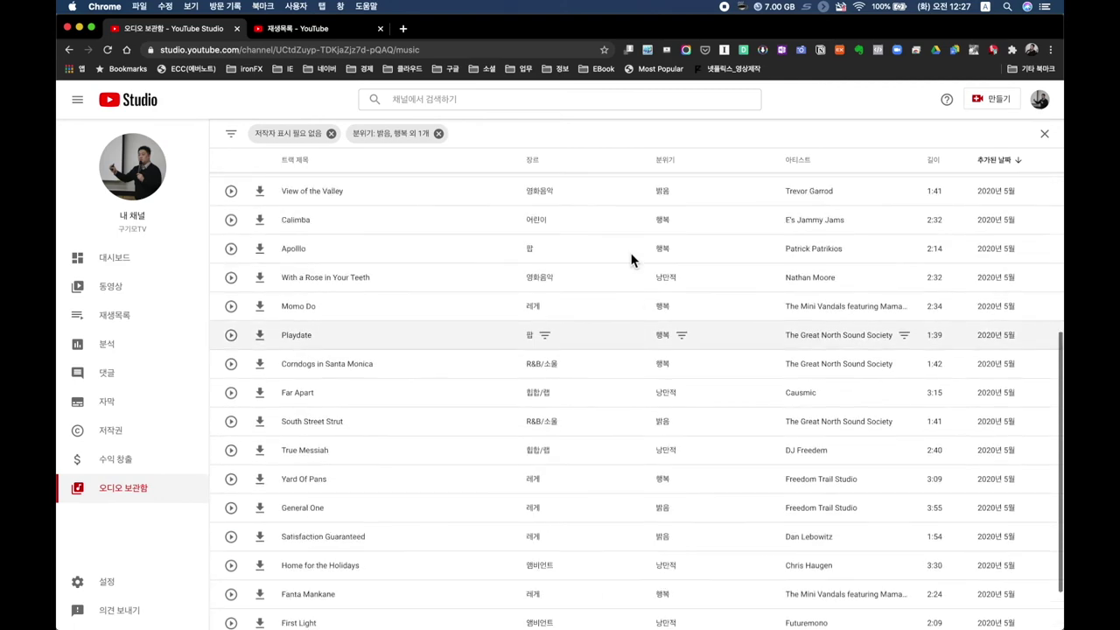
{"action": "scroll", "coordinate": [632, 260], "scroll_direction": "up", "scroll_amount": 5}
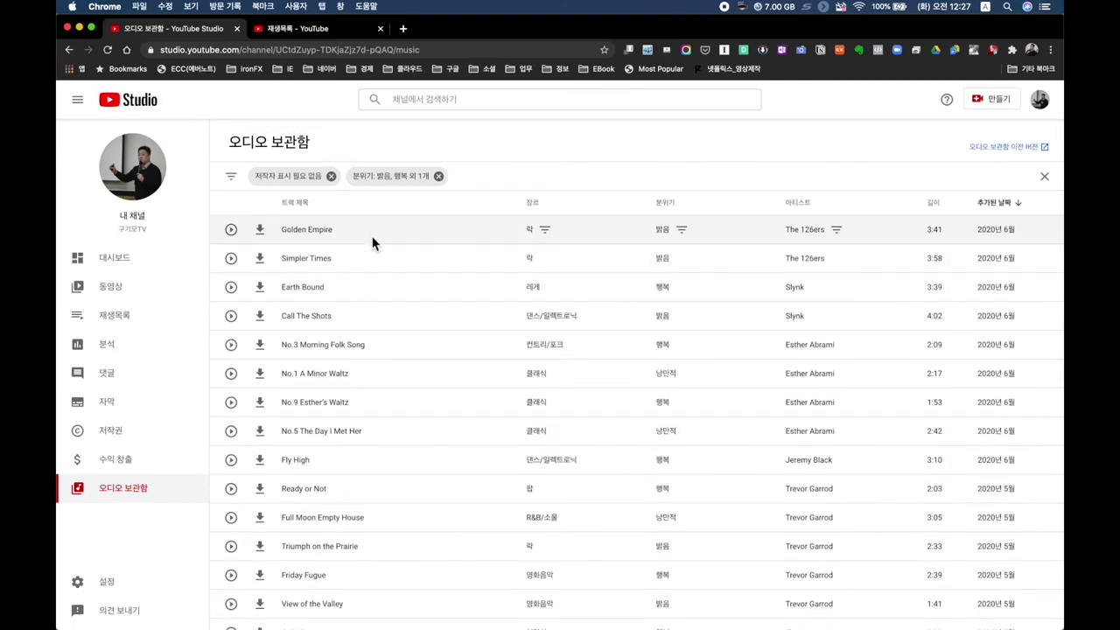
{"action": "left_click", "coordinate": [233, 231]}
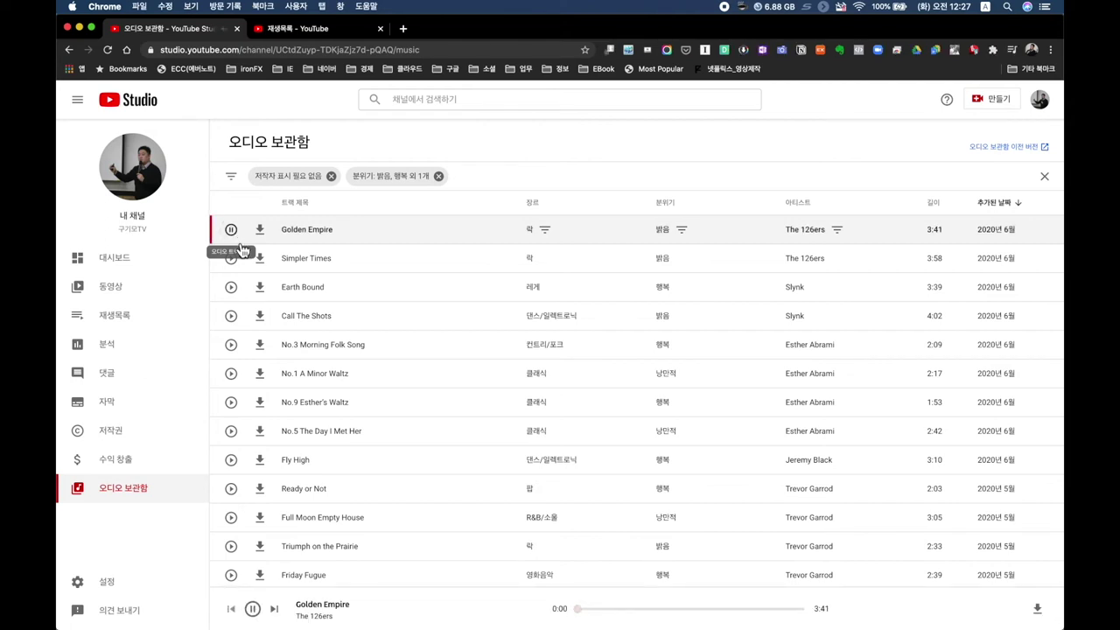
{"action": "left_click", "coordinate": [233, 231]}
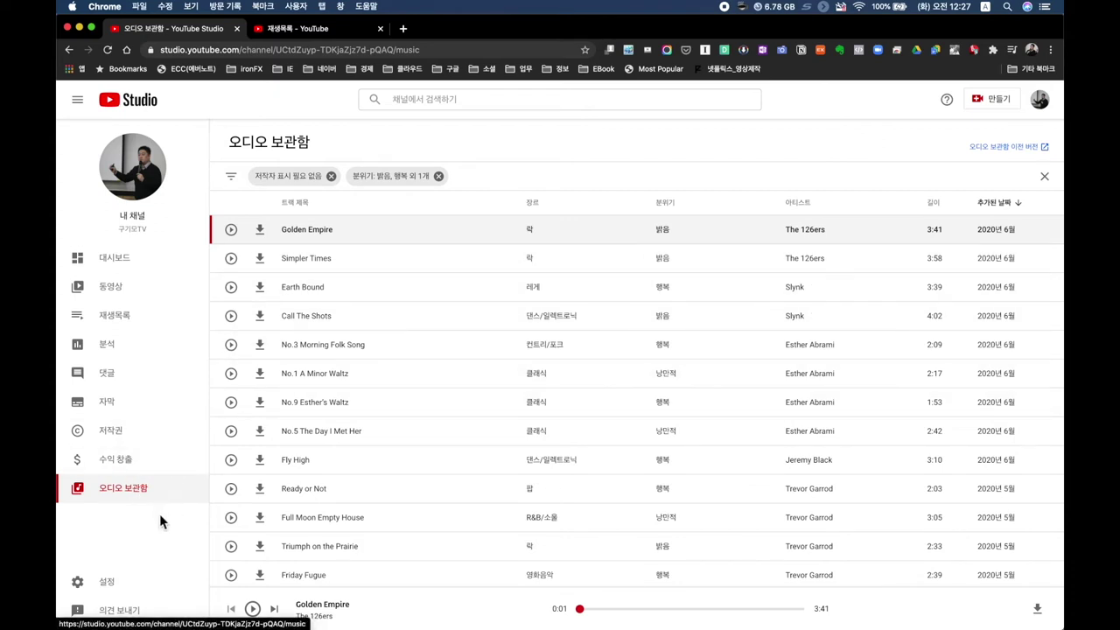
Open the Studio settings, look through the currency options and choose USD — 미국 달러 as the default currency
{"action": "left_click", "coordinate": [128, 591]}
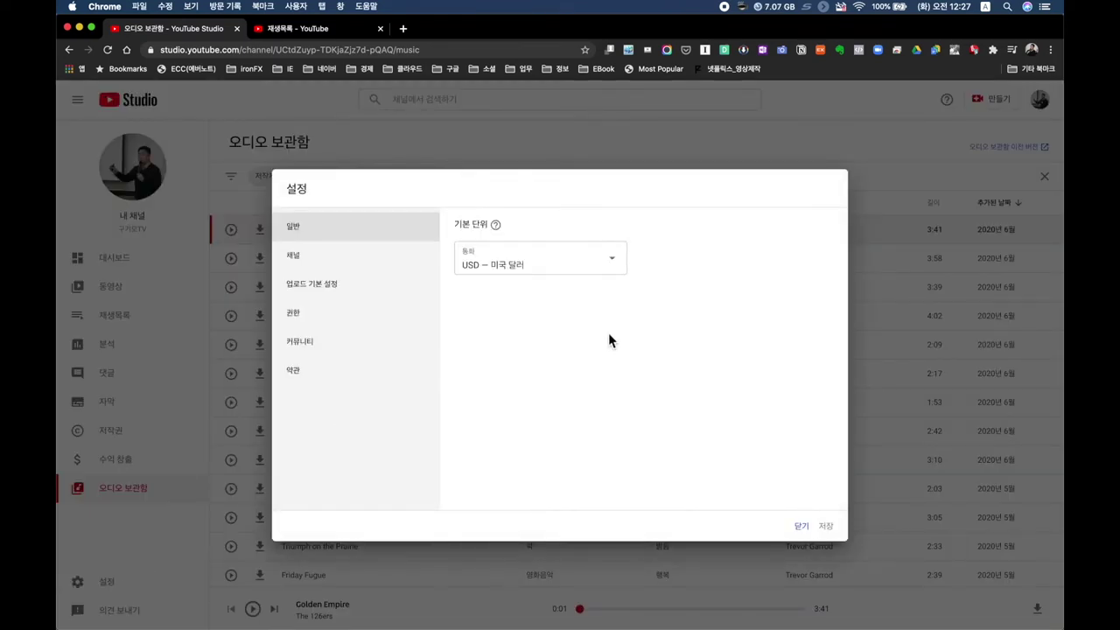
{"action": "left_click", "coordinate": [615, 264]}
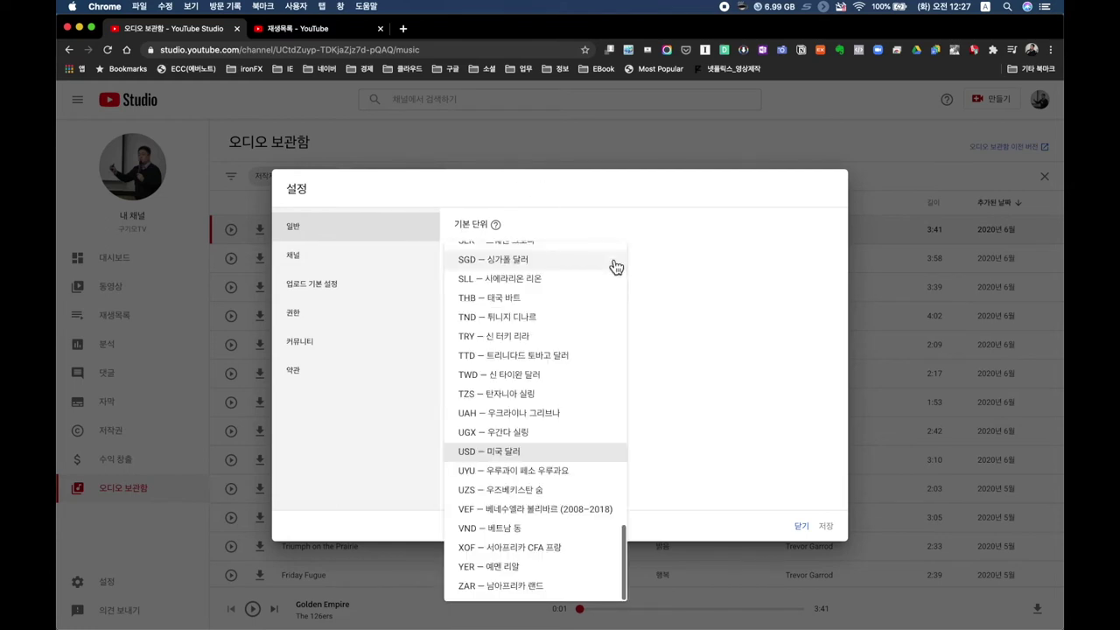
{"action": "scroll", "coordinate": [584, 376], "scroll_direction": "up", "scroll_amount": 5}
{"action": "scroll", "coordinate": [586, 377], "scroll_direction": "up", "scroll_amount": 10}
{"action": "scroll", "coordinate": [586, 377], "scroll_direction": "up", "scroll_amount": 10}
{"action": "scroll", "coordinate": [585, 377], "scroll_direction": "down", "scroll_amount": 15}
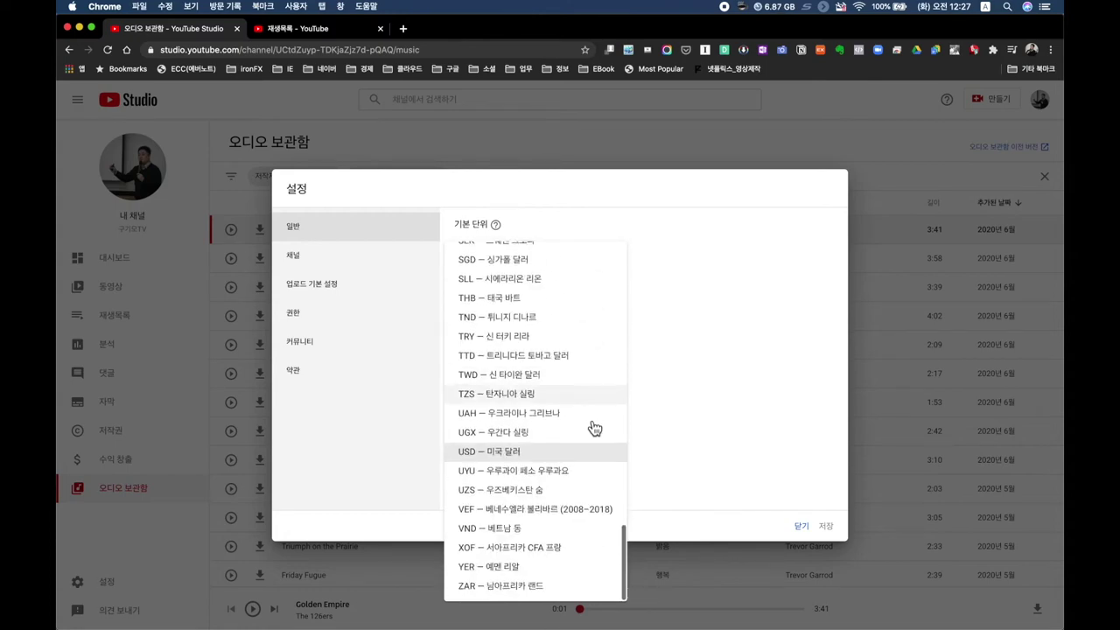
{"action": "left_click", "coordinate": [526, 454]}
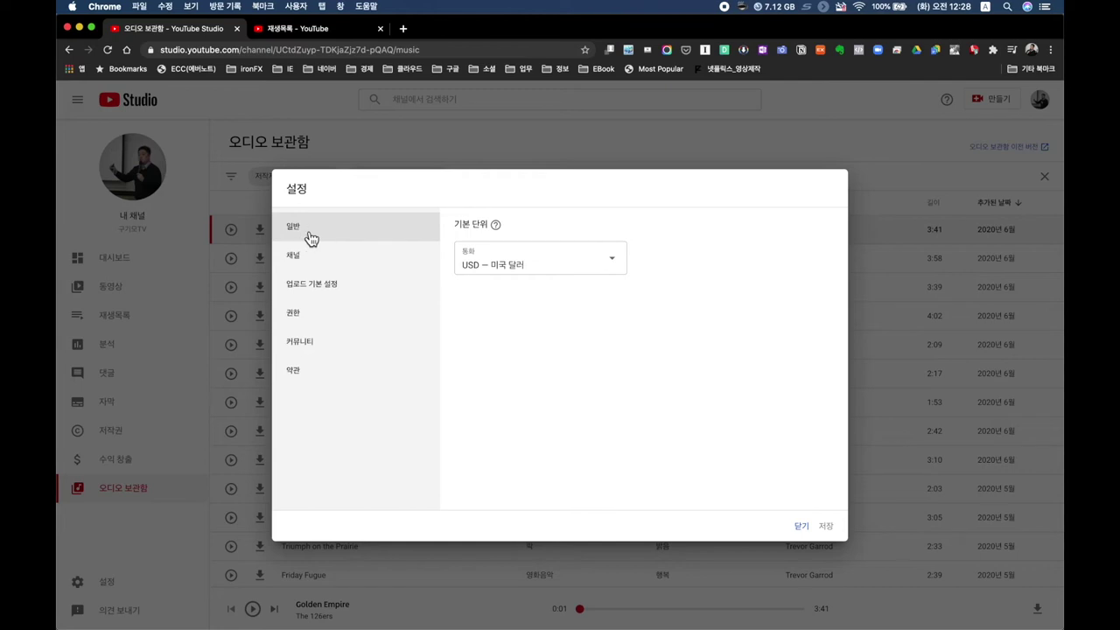
Review the channel's basic information settings and the upload defaults, including the description, visibility and tags
{"action": "left_click", "coordinate": [307, 268]}
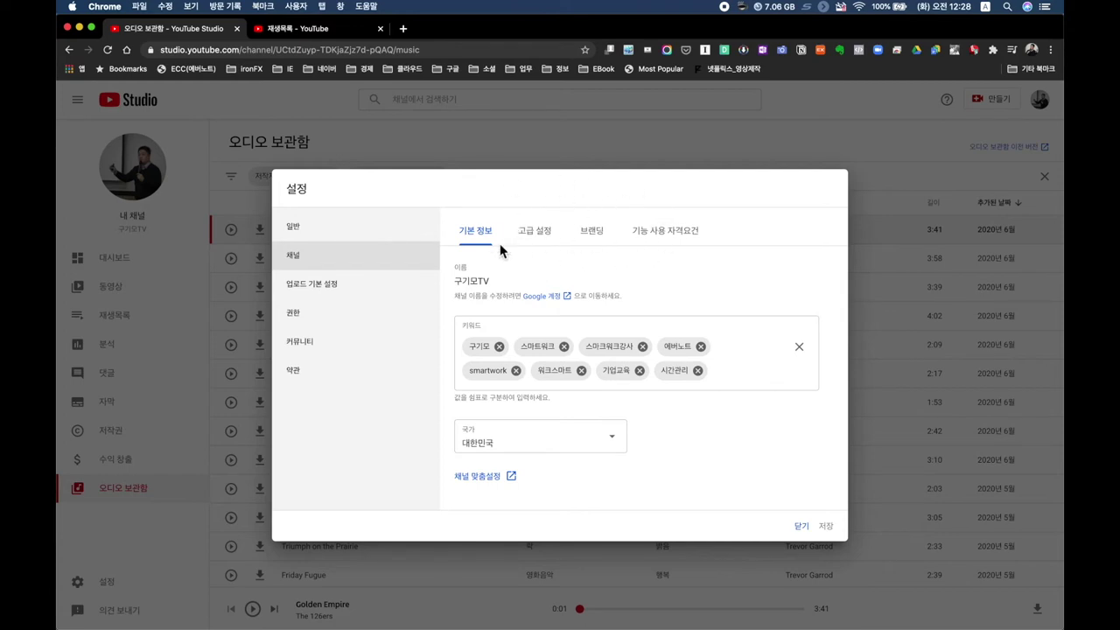
{"action": "left_click", "coordinate": [348, 290]}
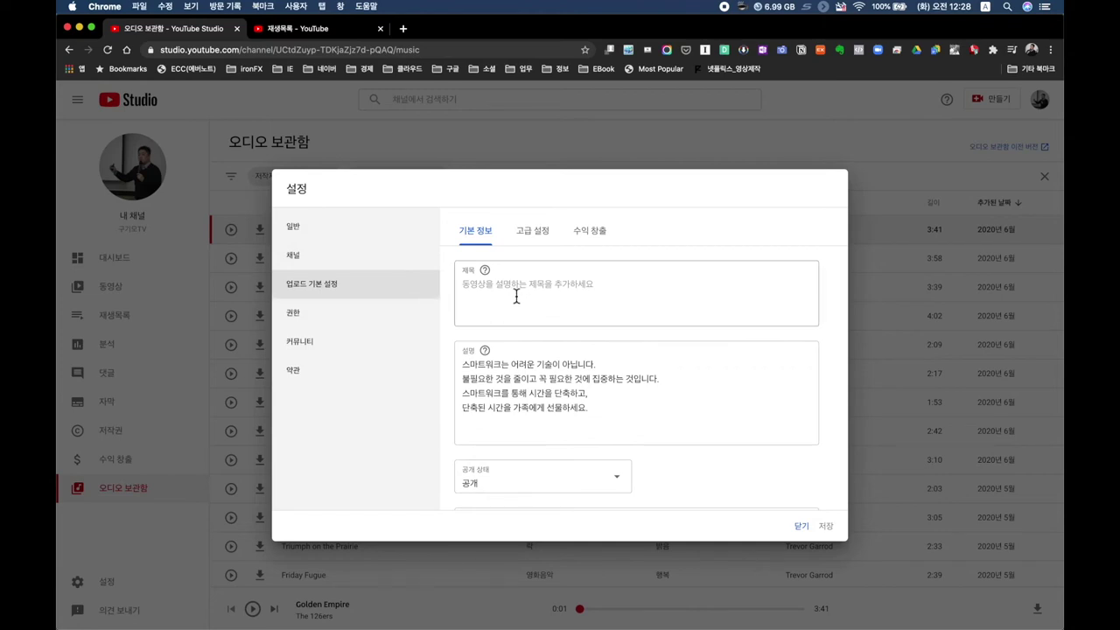
{"action": "scroll", "coordinate": [516, 298], "scroll_direction": "down", "scroll_amount": 6}
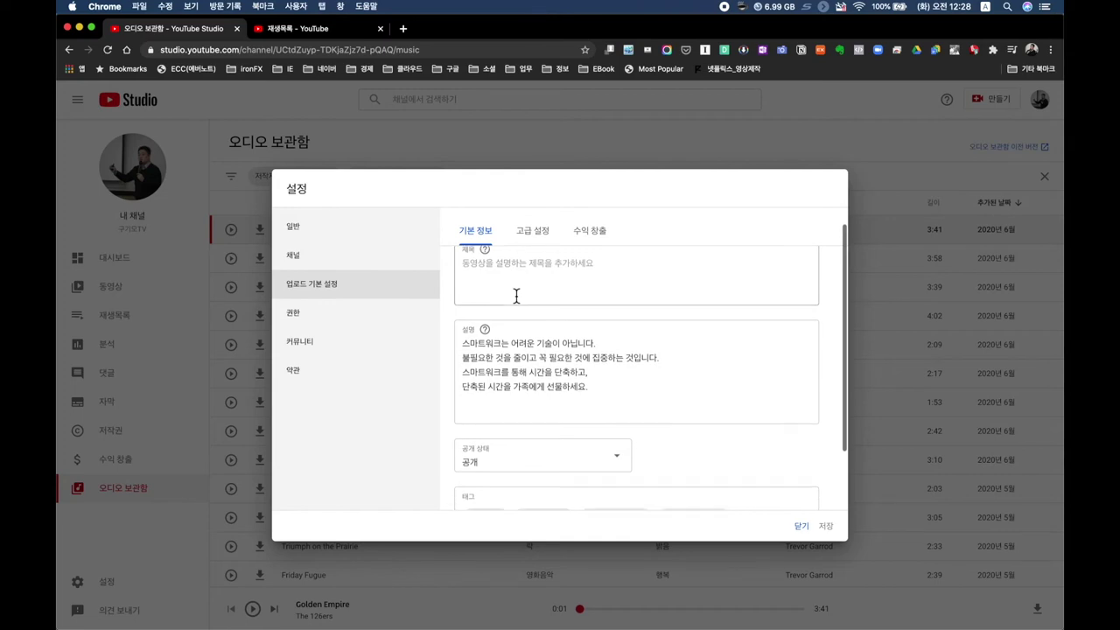
{"action": "scroll", "coordinate": [586, 396], "scroll_direction": "down", "scroll_amount": 2}
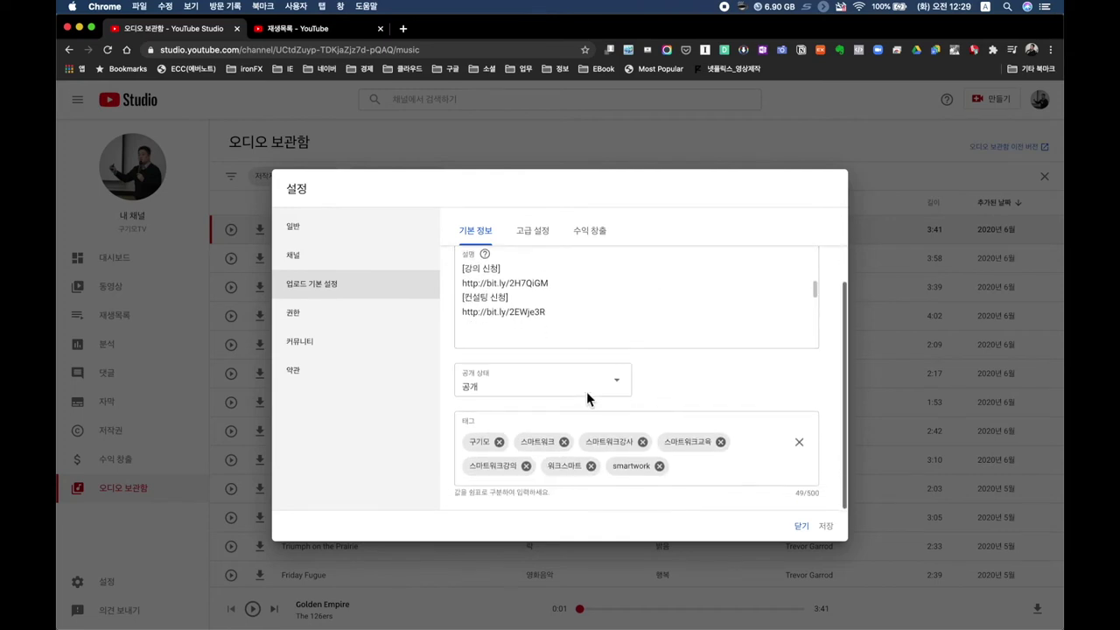
Look through the default upload title, description, visibility and tags once more and close the settings without changes
{"action": "scroll", "coordinate": [574, 306], "scroll_direction": "up", "scroll_amount": 5}
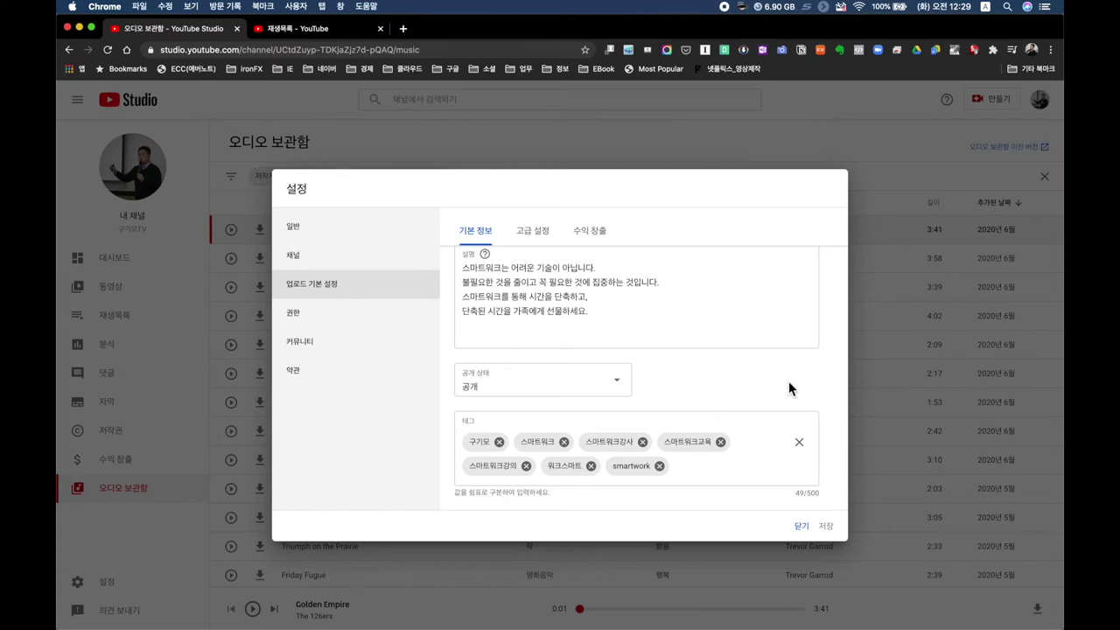
{"action": "scroll", "coordinate": [788, 385], "scroll_direction": "up", "scroll_amount": 3}
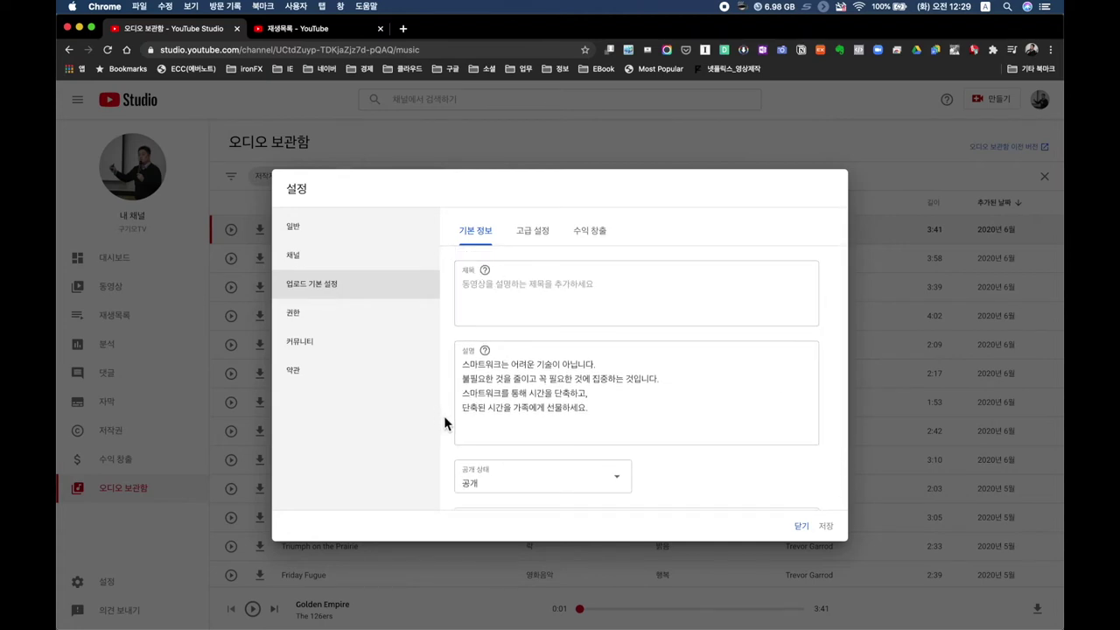
{"action": "scroll", "coordinate": [444, 423], "scroll_direction": "down", "scroll_amount": 3}
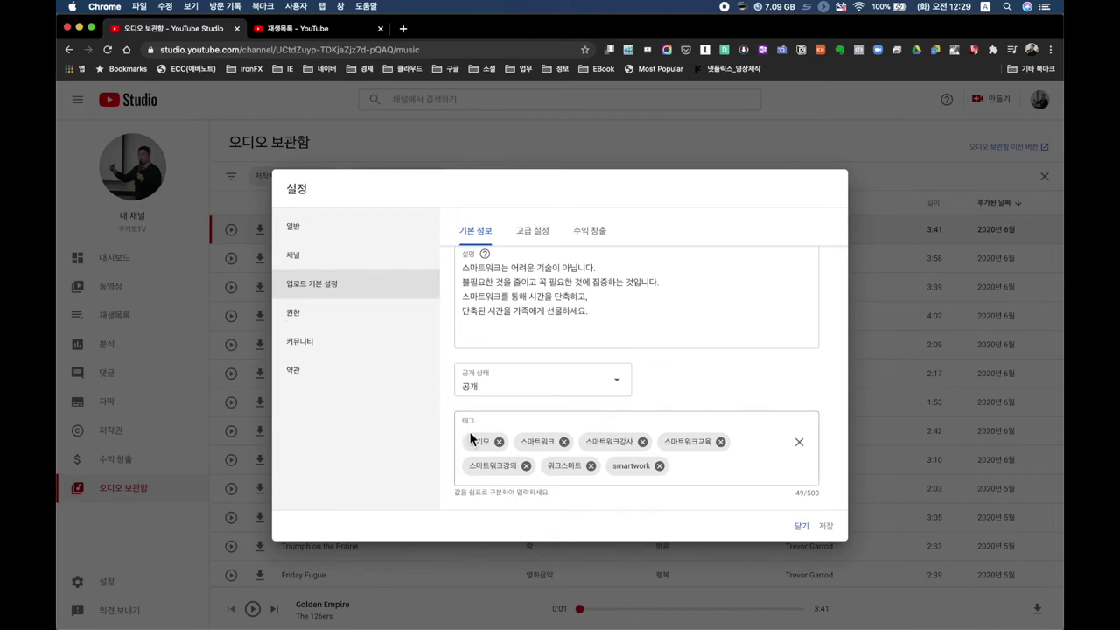
{"action": "left_click", "coordinate": [803, 526]}
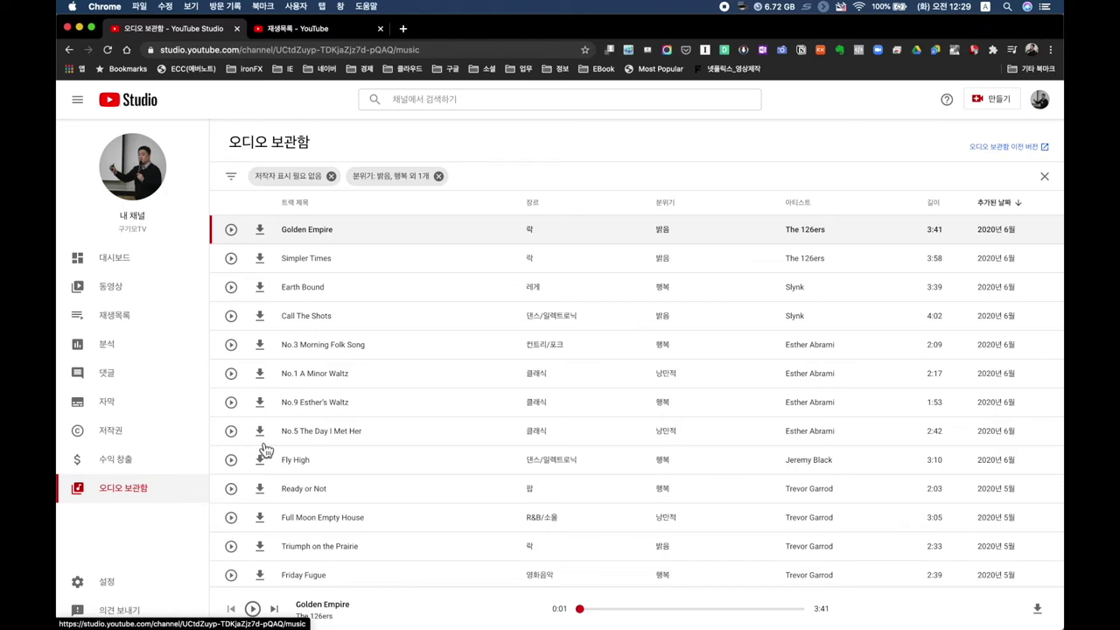
Open the public page of the channel from Studio and show its account options
{"action": "left_click", "coordinate": [1041, 102]}
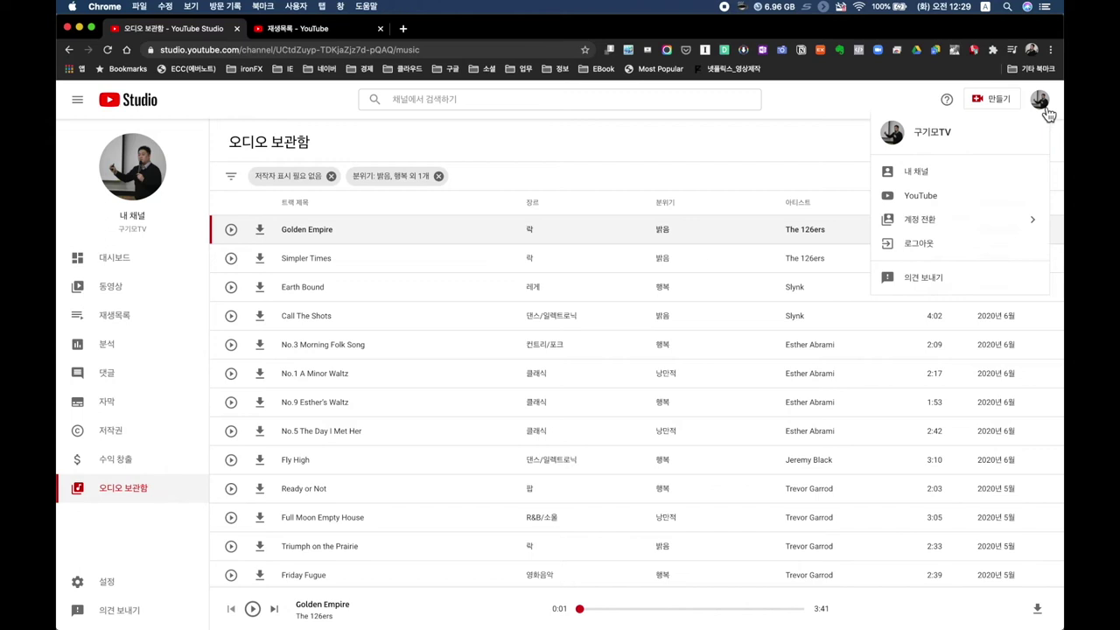
{"action": "left_click", "coordinate": [937, 170]}
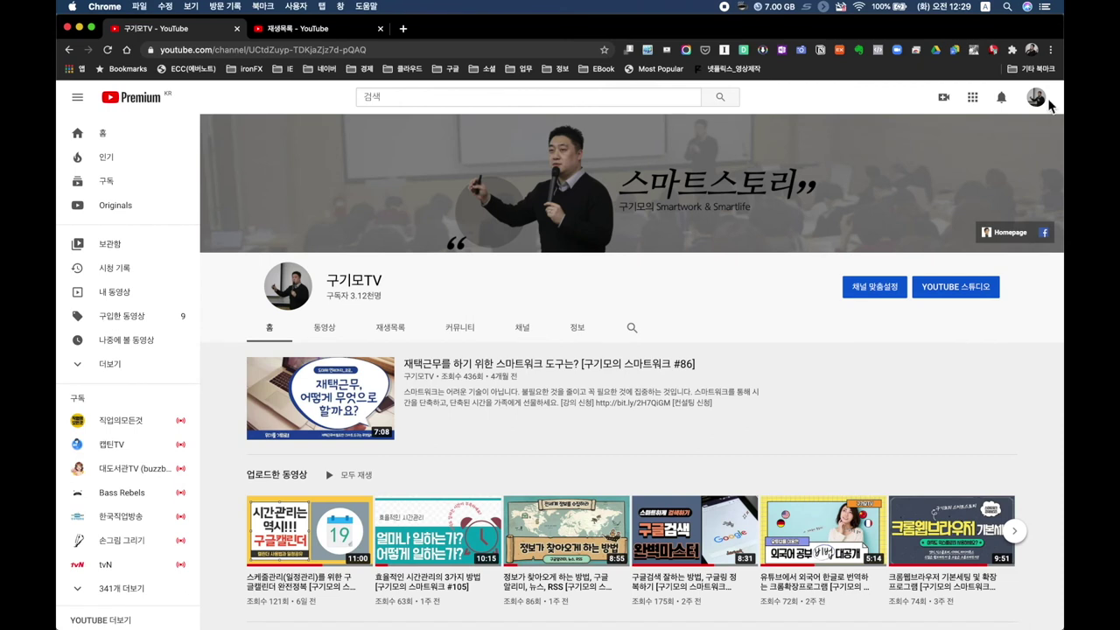
{"action": "left_click", "coordinate": [1037, 98]}
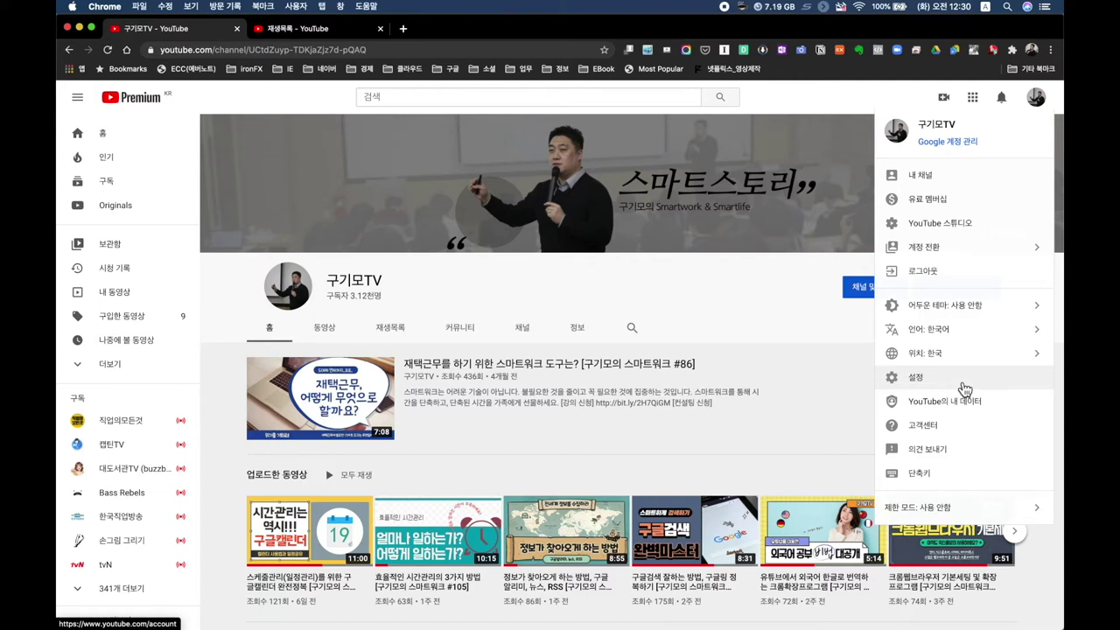
Open the YouTube home page in a new tab from Google's apps and show the account options
{"action": "left_click", "coordinate": [403, 29]}
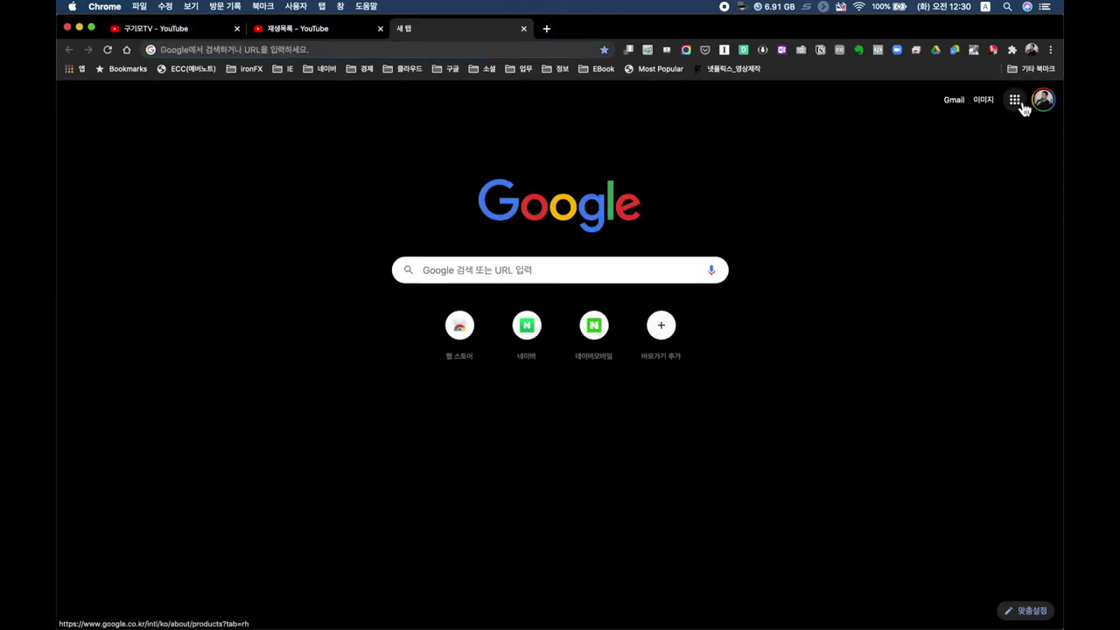
{"action": "left_click", "coordinate": [1022, 106]}
{"action": "left_click", "coordinate": [971, 154]}
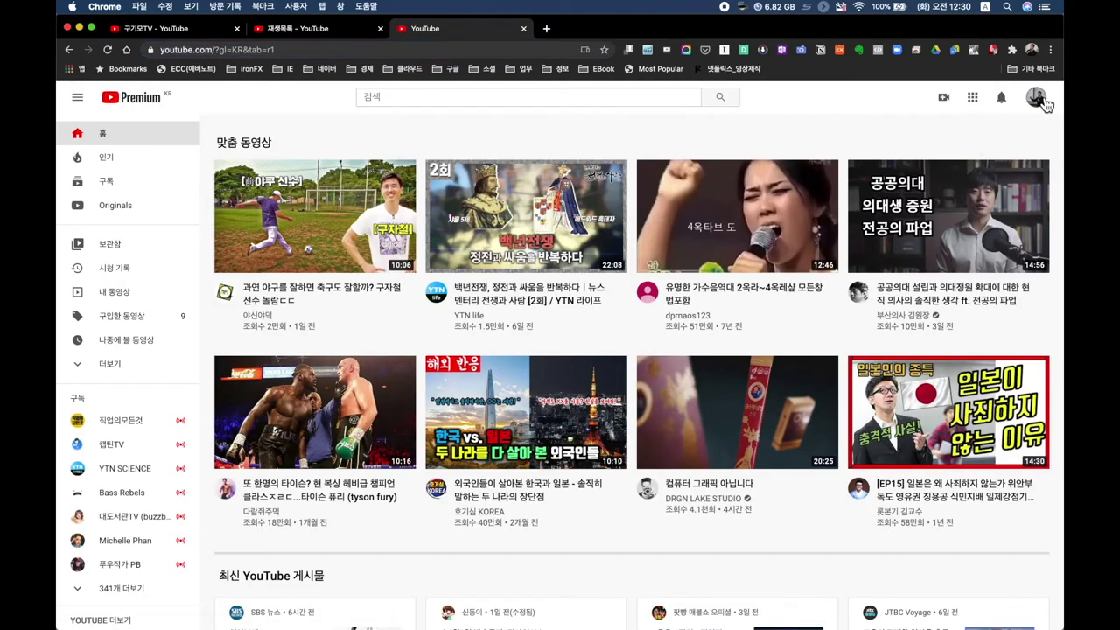
{"action": "left_click", "coordinate": [1040, 100]}
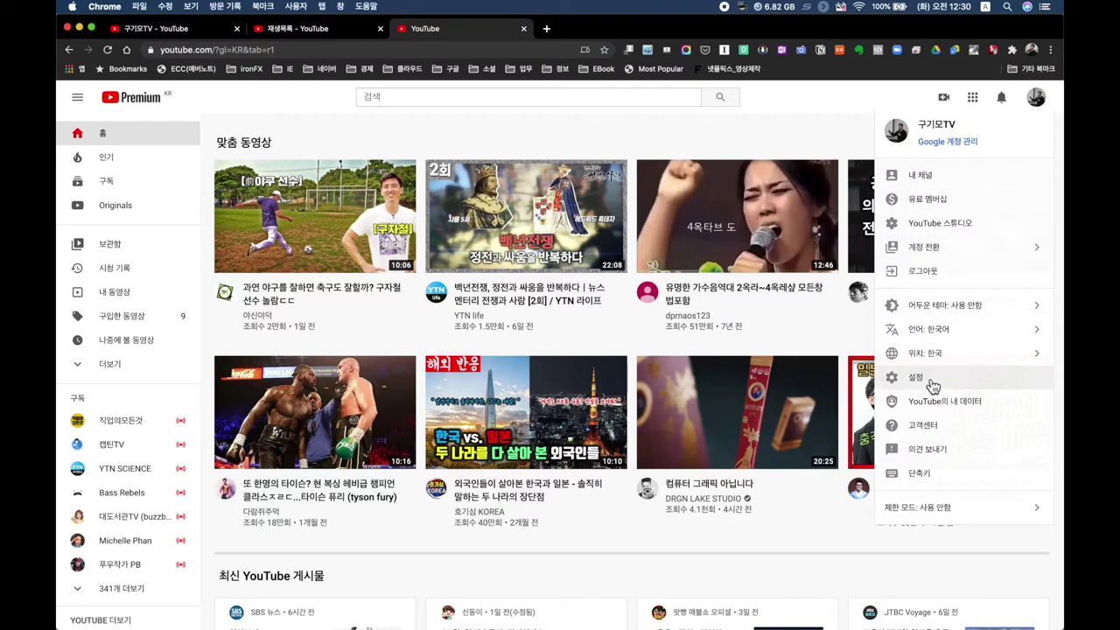
Close the channel and playlist tabs and open the YouTube account settings (설정)
{"action": "mouse_move", "coordinate": [622, 533]}
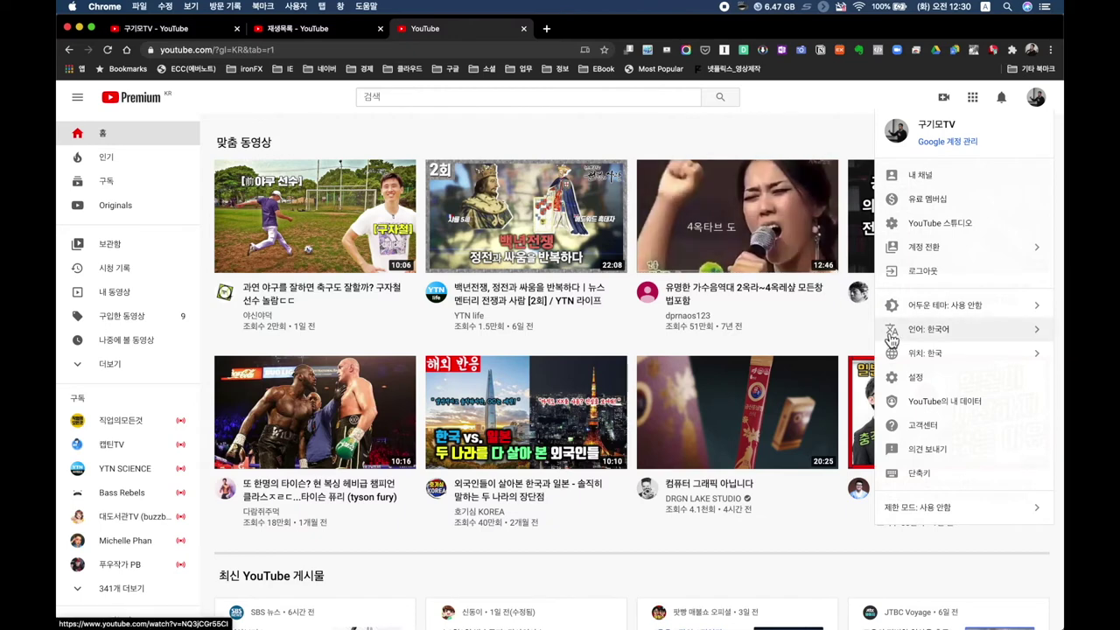
{"action": "left_click", "coordinate": [598, 95]}
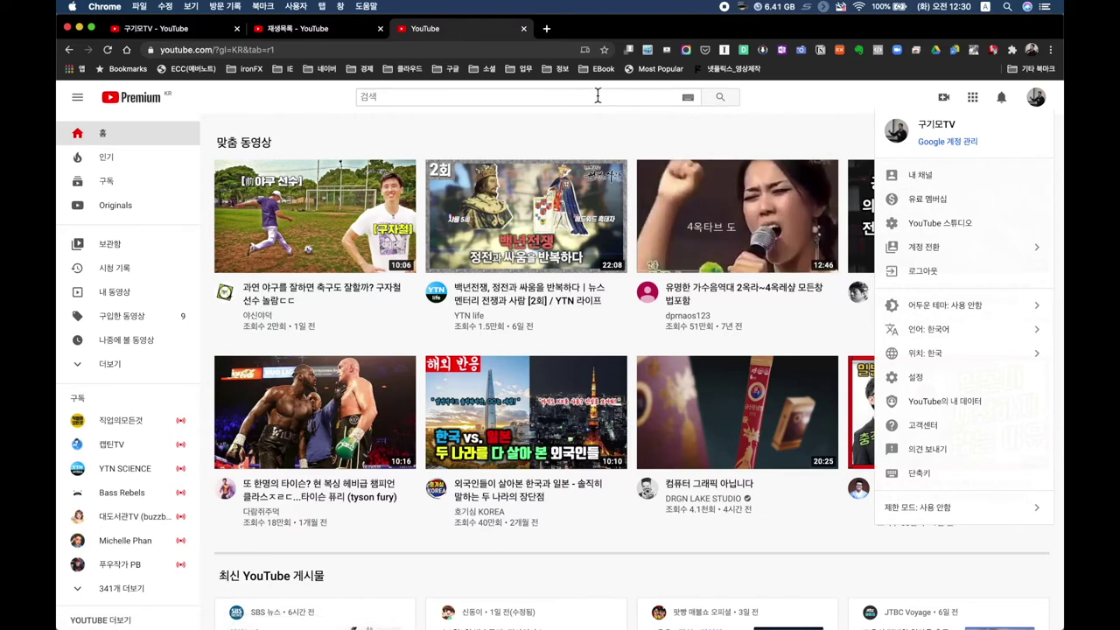
{"action": "left_click", "coordinate": [380, 29]}
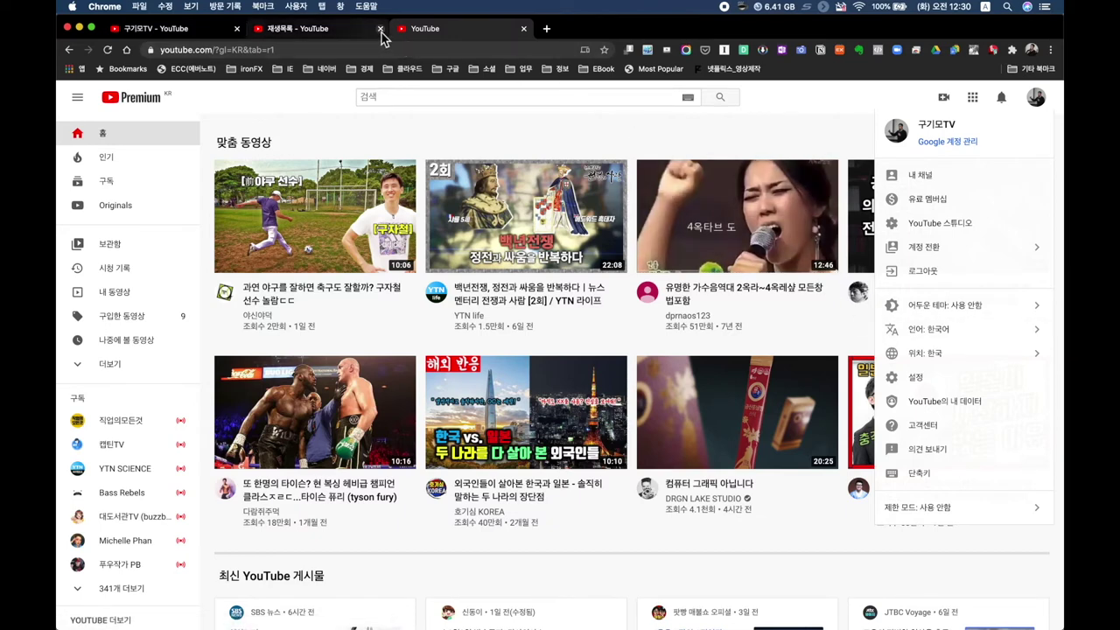
{"action": "left_click", "coordinate": [237, 29]}
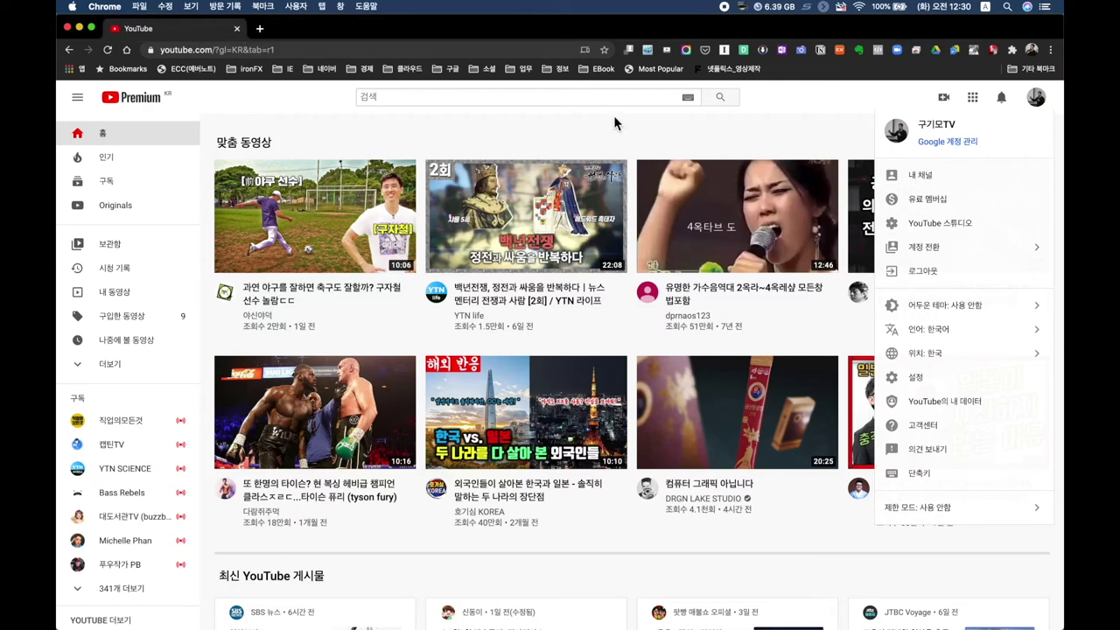
{"action": "left_click", "coordinate": [957, 382]}
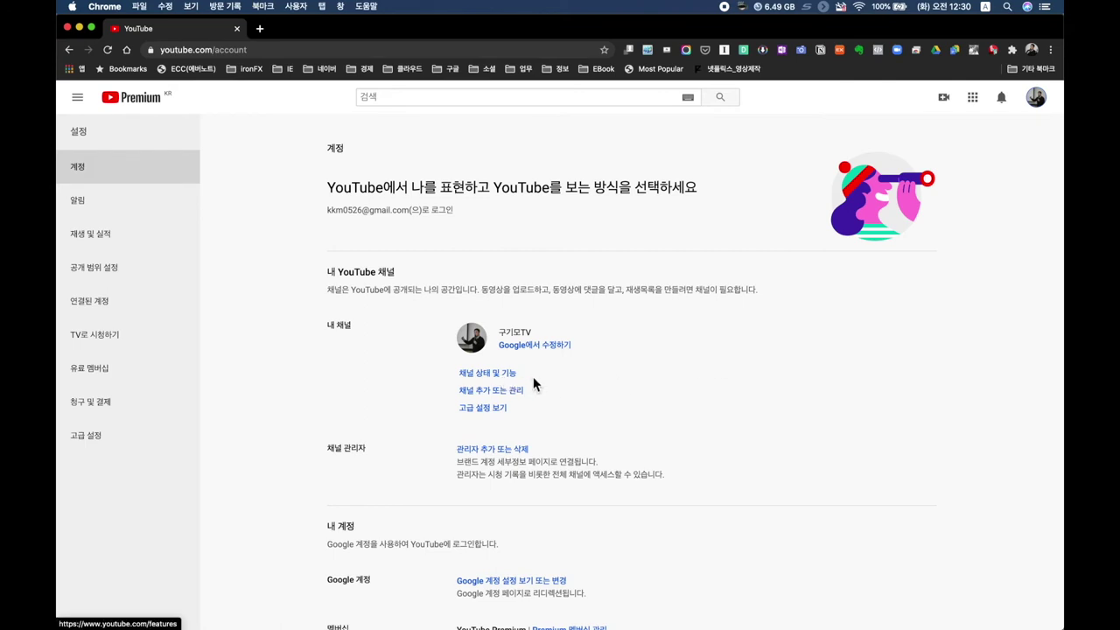
Open the channel status and features (채널 상태 및 기능) and examine the channel violations and the feature cards
{"action": "left_click", "coordinate": [505, 377]}
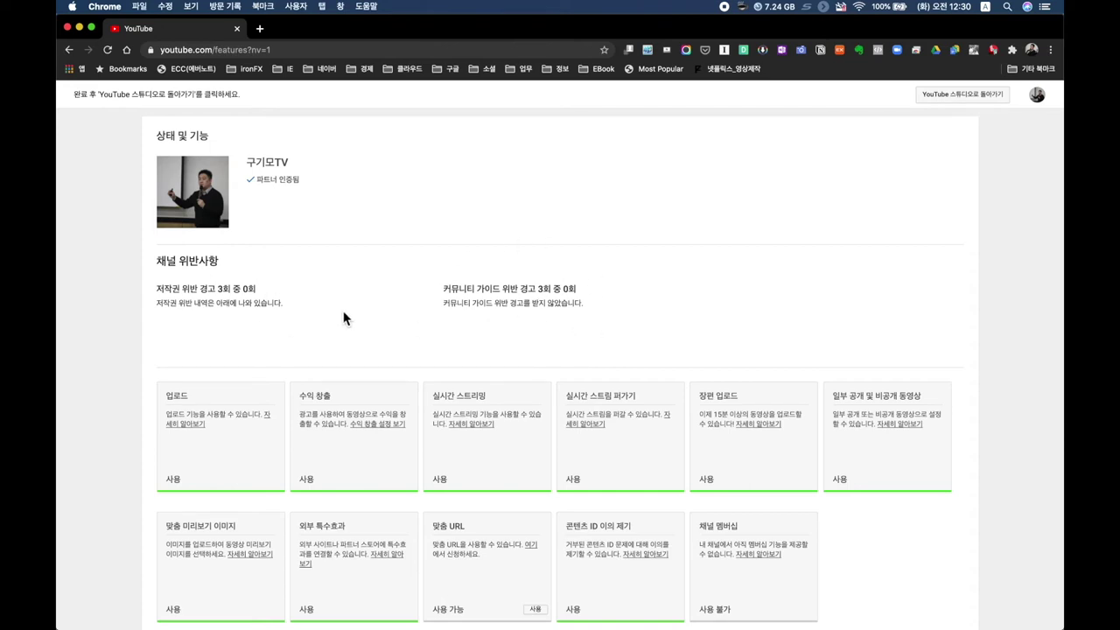
{"action": "scroll", "coordinate": [275, 331], "scroll_direction": "down", "scroll_amount": 3}
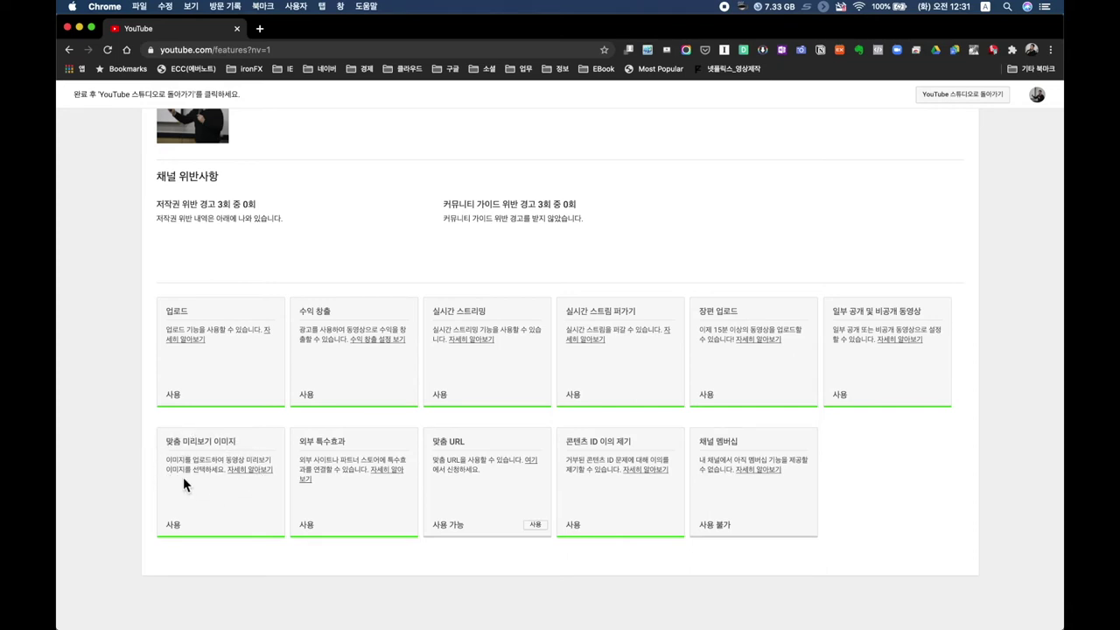
{"action": "scroll", "coordinate": [118, 445], "scroll_direction": "up", "scroll_amount": 2}
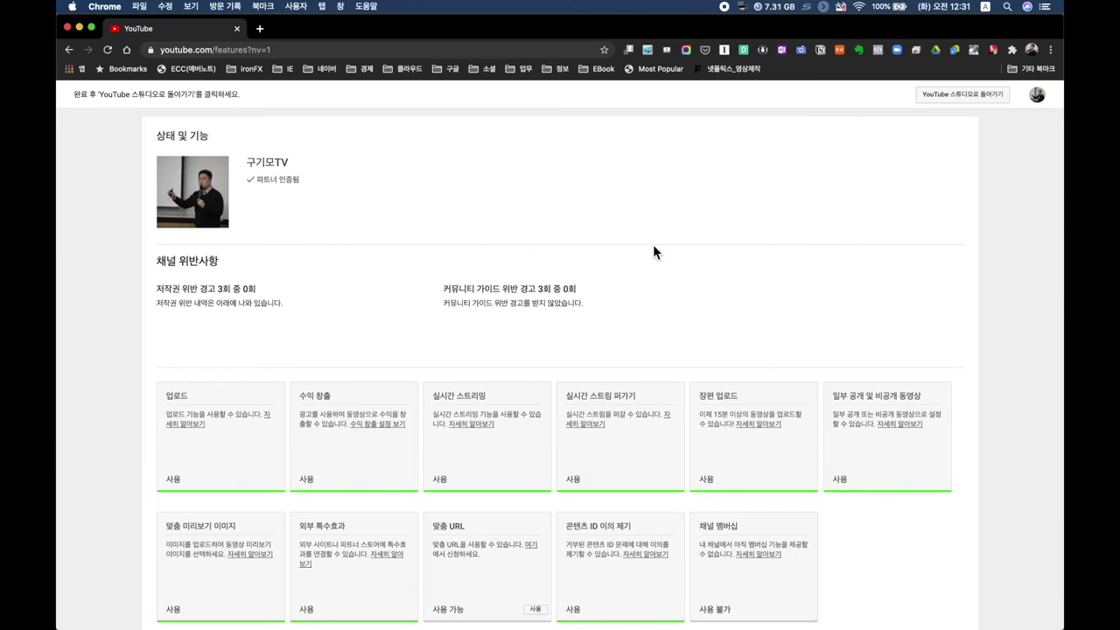
Return from the status and features page to the YouTube account settings and look over the channel options
{"action": "left_click", "coordinate": [1038, 97]}
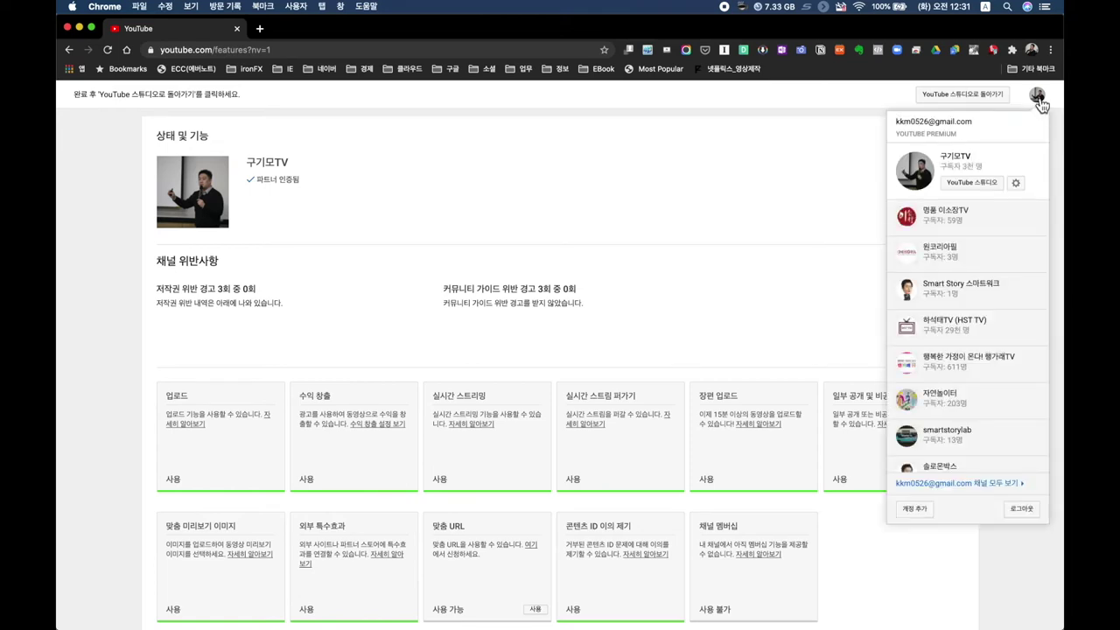
{"action": "left_click", "coordinate": [1015, 183]}
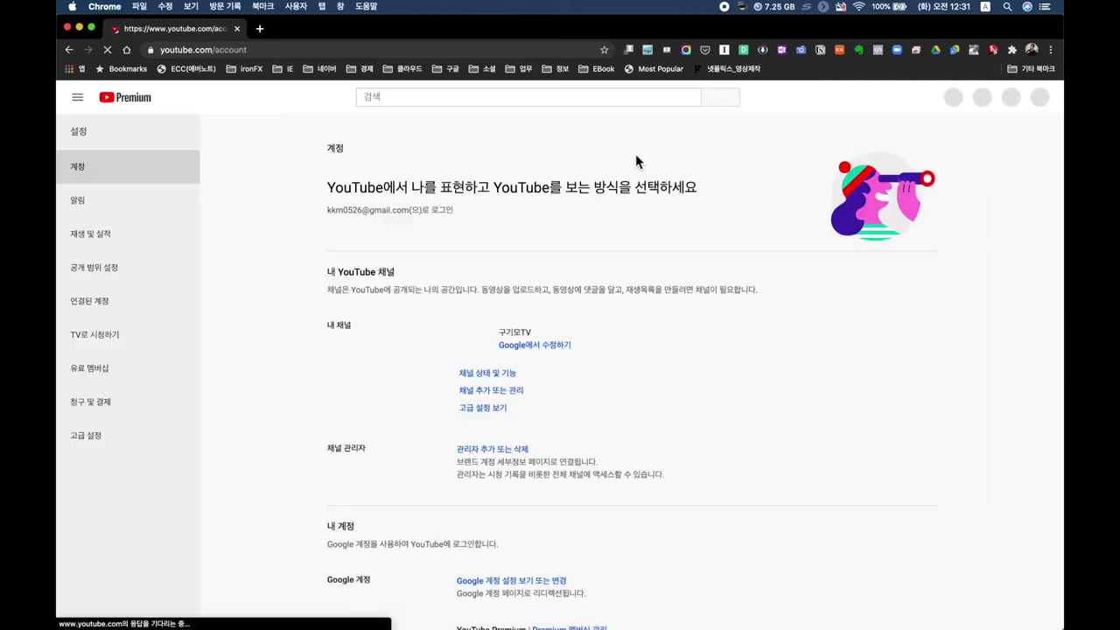
{"action": "scroll", "coordinate": [648, 396], "scroll_direction": "down", "scroll_amount": 1}
{"action": "scroll", "coordinate": [648, 397], "scroll_direction": "up", "scroll_amount": 1}
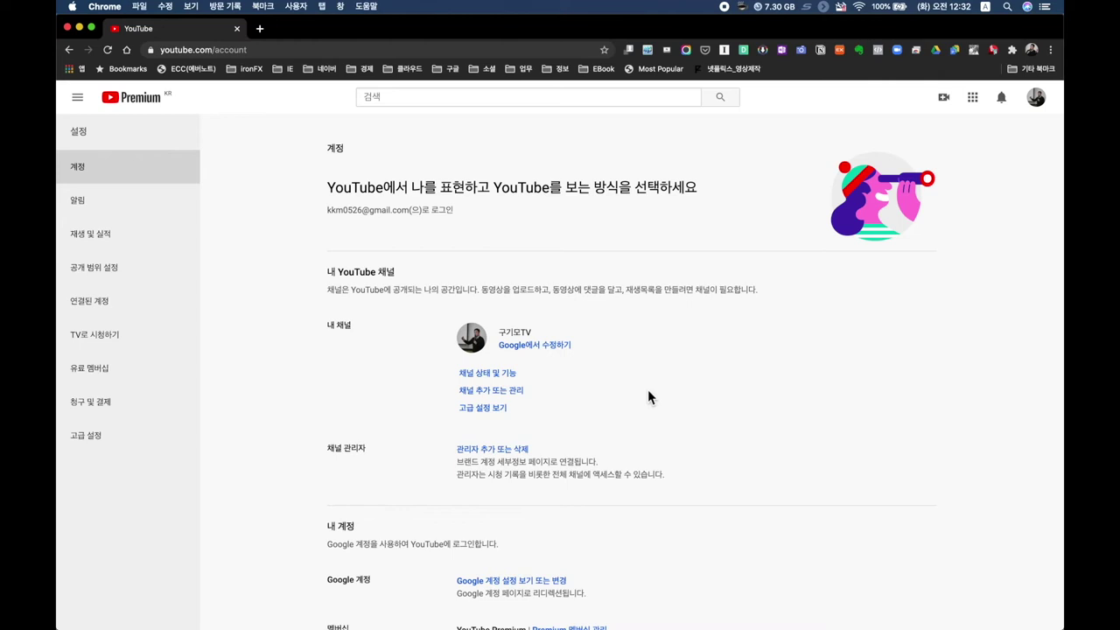
{"action": "scroll", "coordinate": [594, 405], "scroll_direction": "down", "scroll_amount": 2}
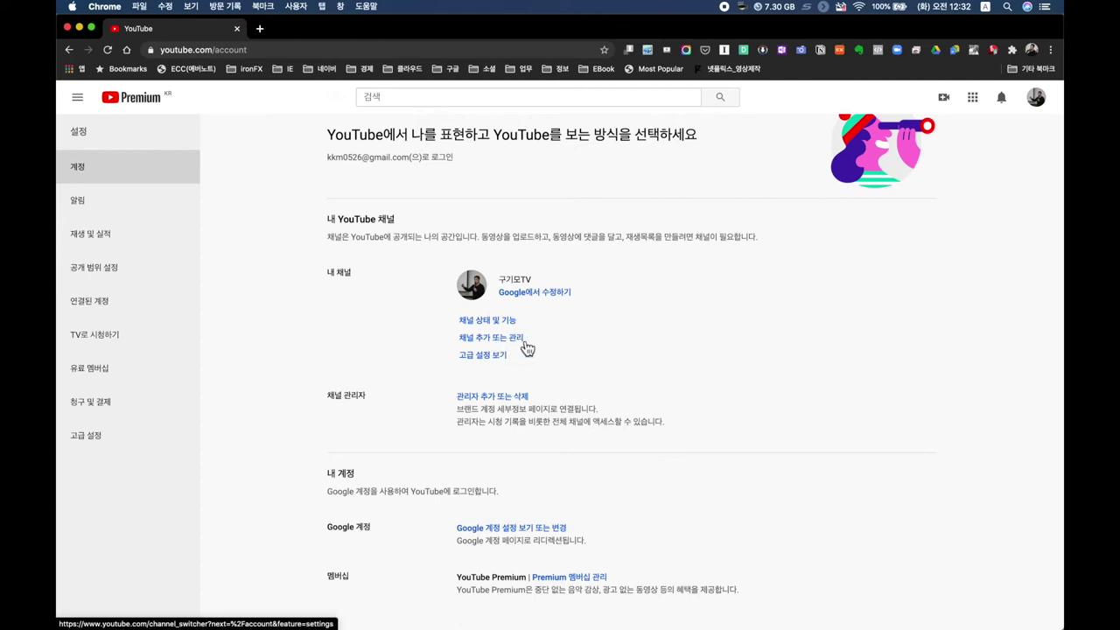
View the channel list and the brand account form for a new channel, and return to the account settings without creating one
{"action": "left_click", "coordinate": [502, 343]}
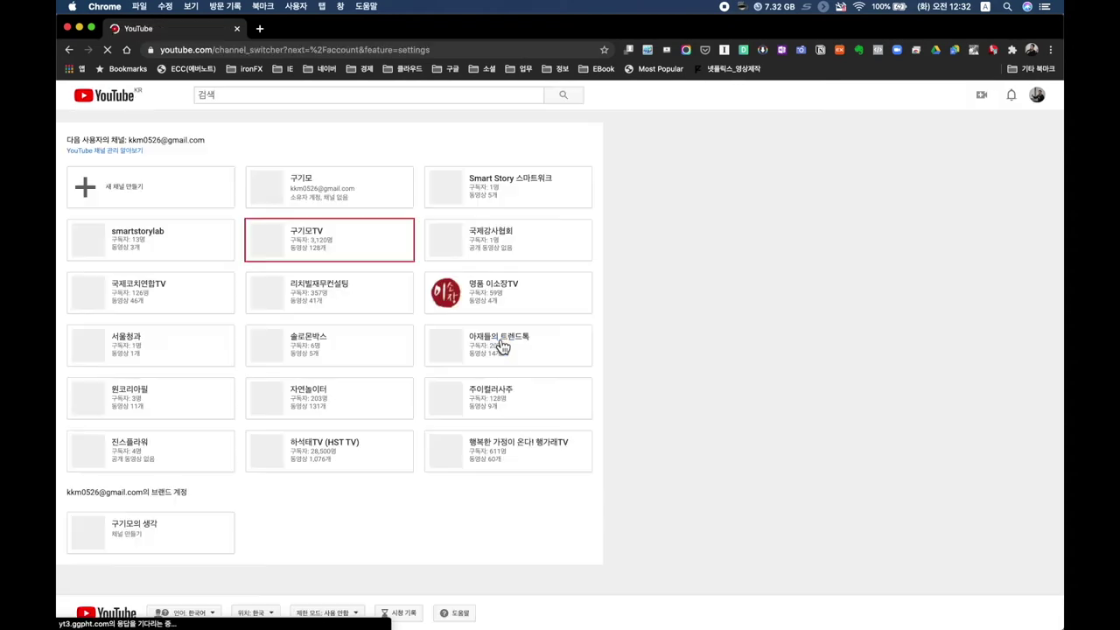
{"action": "left_click", "coordinate": [172, 188]}
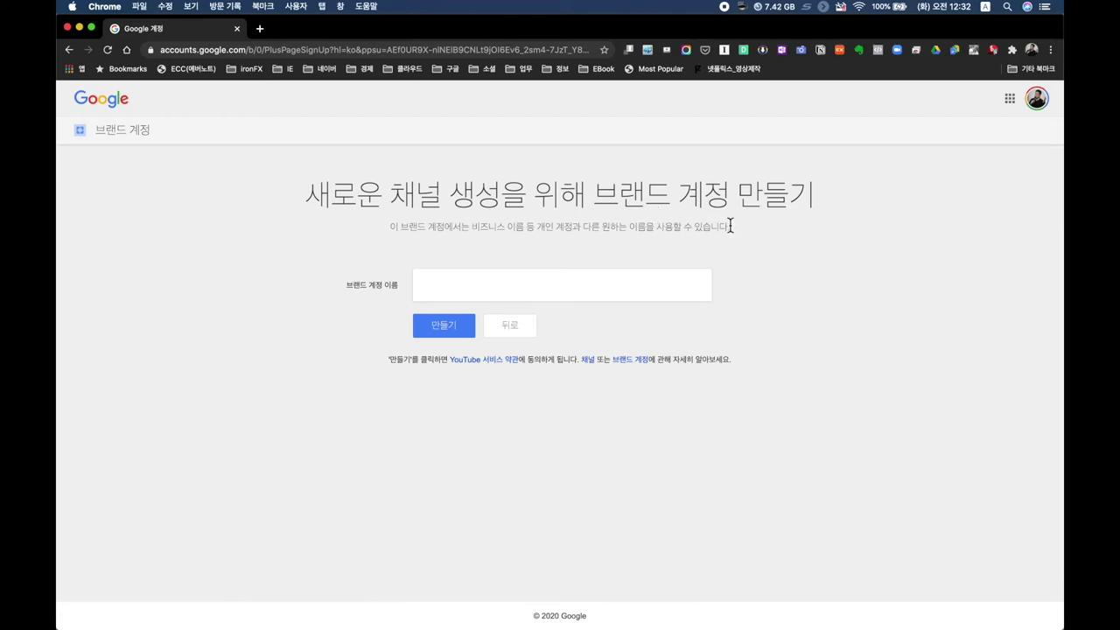
{"action": "left_click", "coordinate": [1045, 102]}
{"action": "left_click", "coordinate": [958, 97]}
{"action": "left_click", "coordinate": [1047, 101]}
{"action": "left_click", "coordinate": [750, 131]}
{"action": "left_click", "coordinate": [70, 50]}
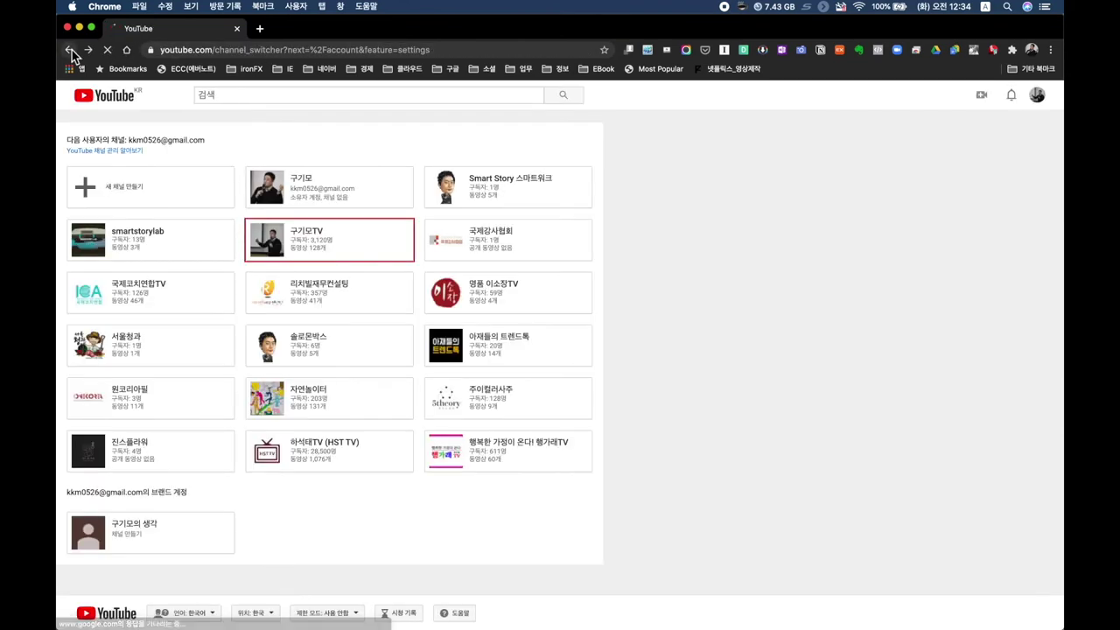
{"action": "left_click", "coordinate": [70, 50]}
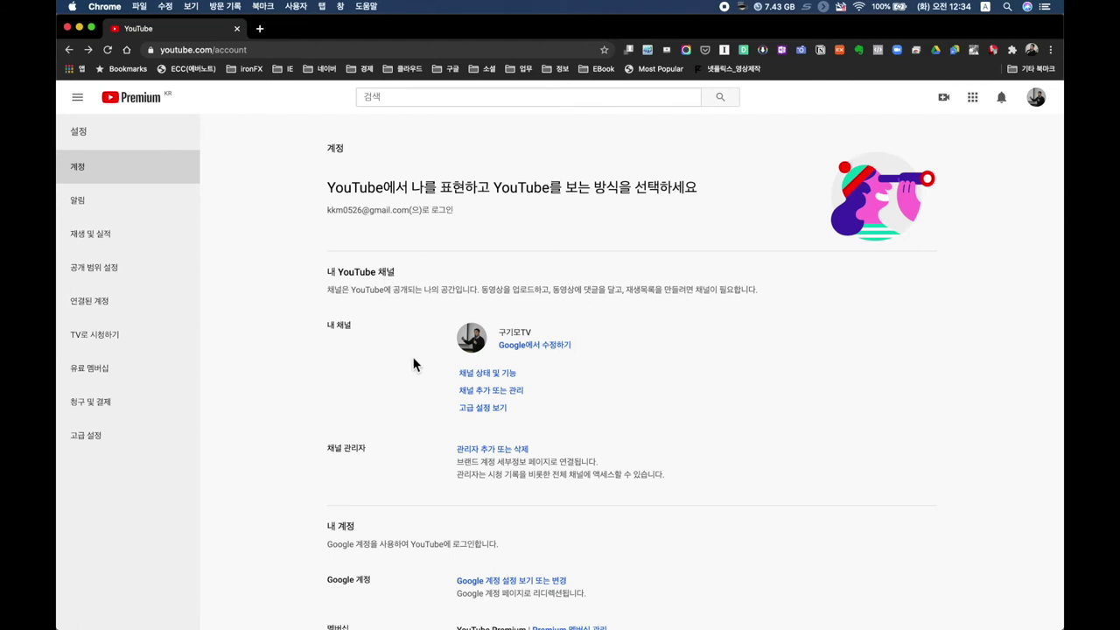
Open the channel's brand account details through 관리자 추가 또는 삭제 and request permission management (권한 관리)
{"action": "scroll", "coordinate": [413, 362], "scroll_direction": "down", "scroll_amount": 1}
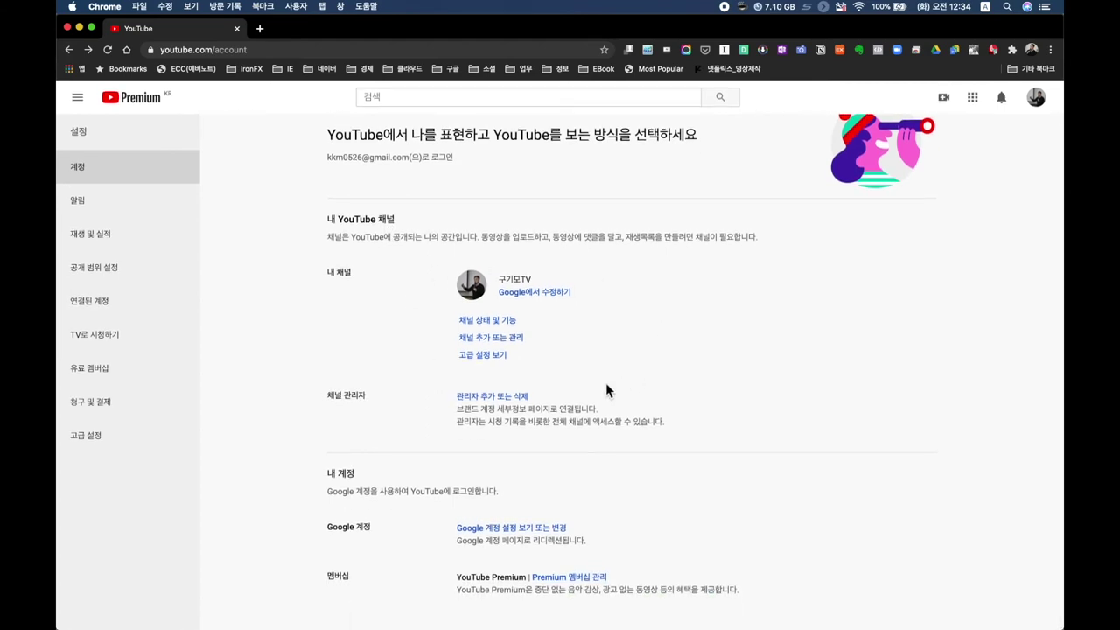
{"action": "left_click", "coordinate": [505, 402]}
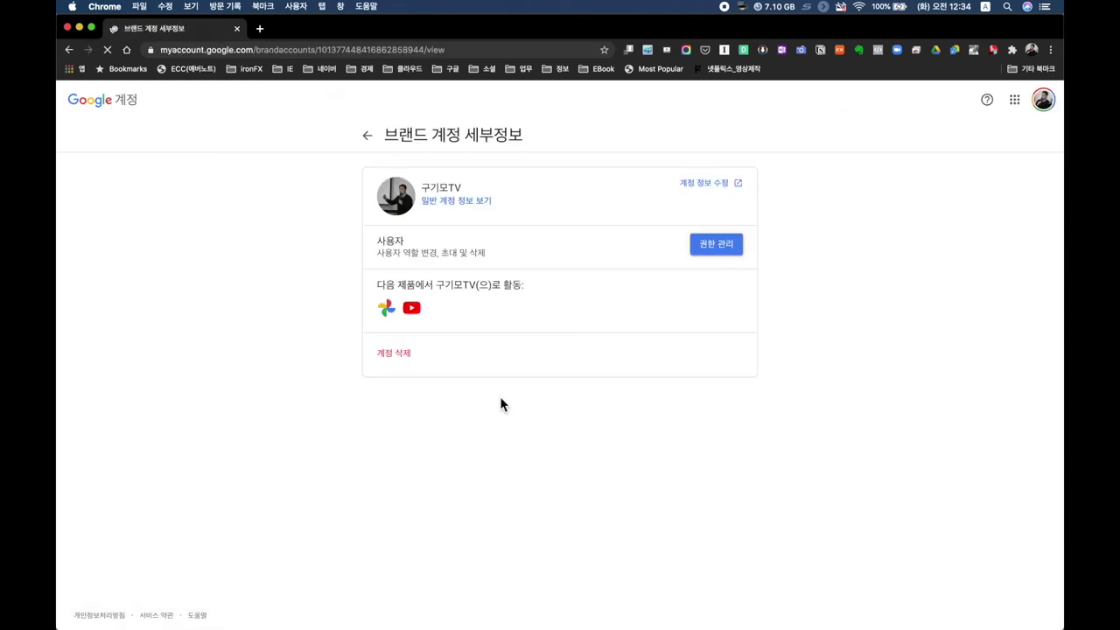
{"action": "left_click", "coordinate": [725, 248]}
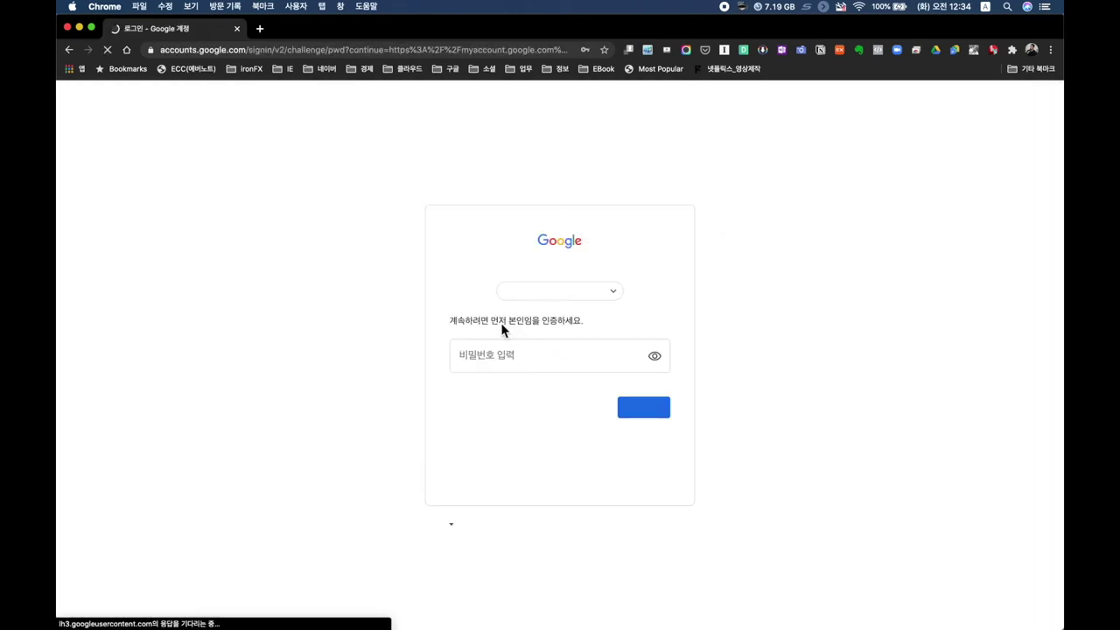
Enter the Google account password and agree to verify the identity with a message on one of the account's devices
{"action": "left_click", "coordinate": [520, 361]}
{"action": "type", "text": "*****"}
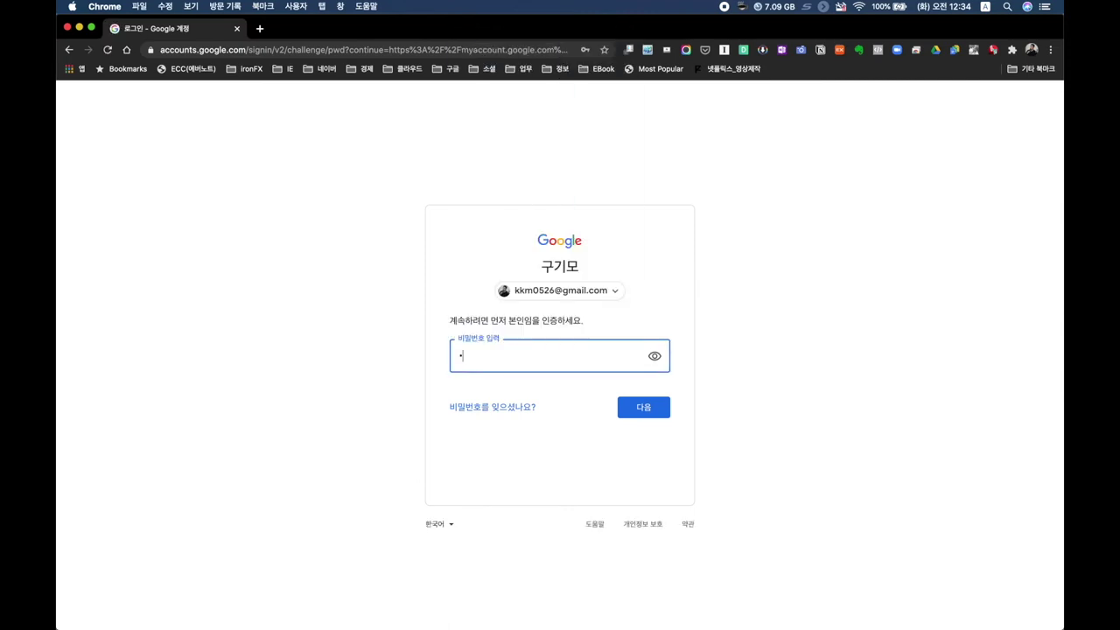
{"action": "type", "text": "************"}
{"action": "left_click", "coordinate": [626, 411]}
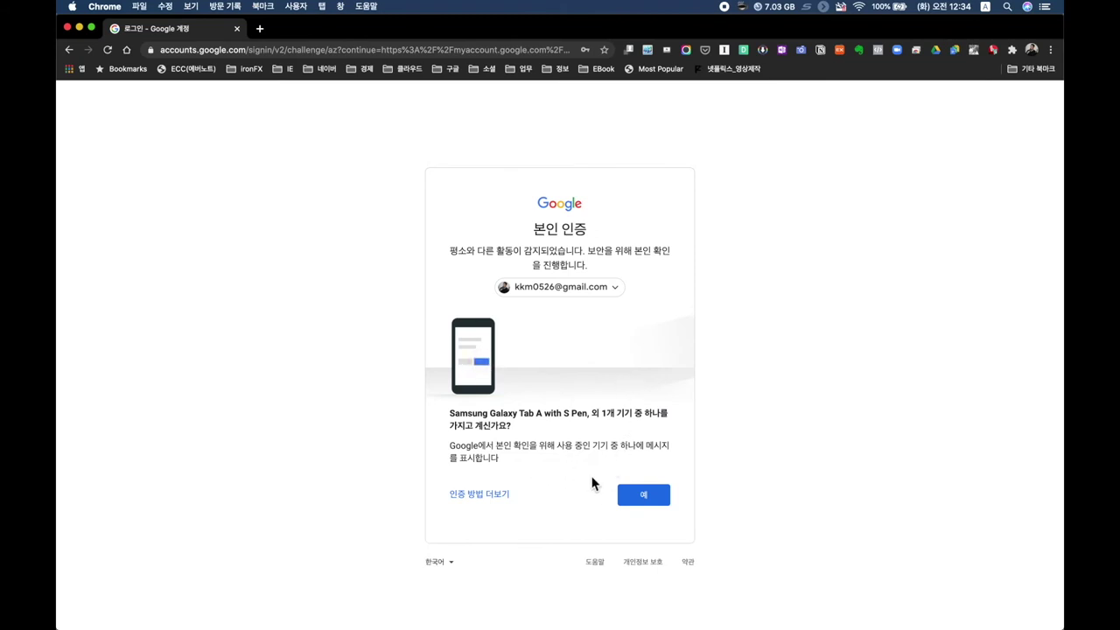
{"action": "left_click", "coordinate": [638, 508]}
Open the YouTube home page in a new tab from Google's apps, keeping the identity verification tab open
{"action": "left_click", "coordinate": [259, 29]}
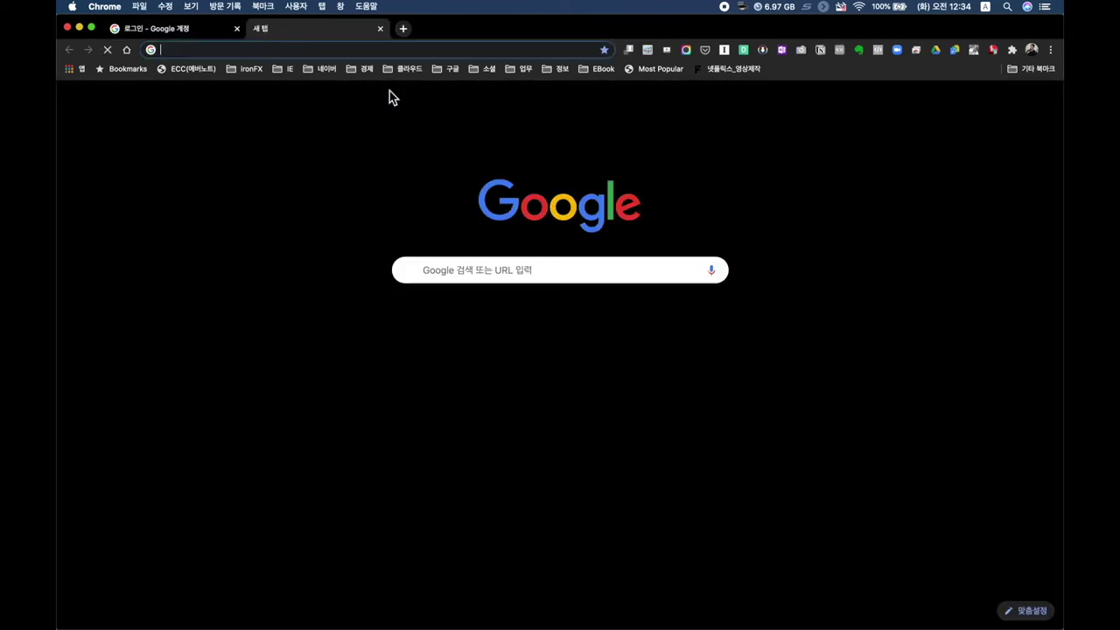
{"action": "left_click", "coordinate": [487, 70]}
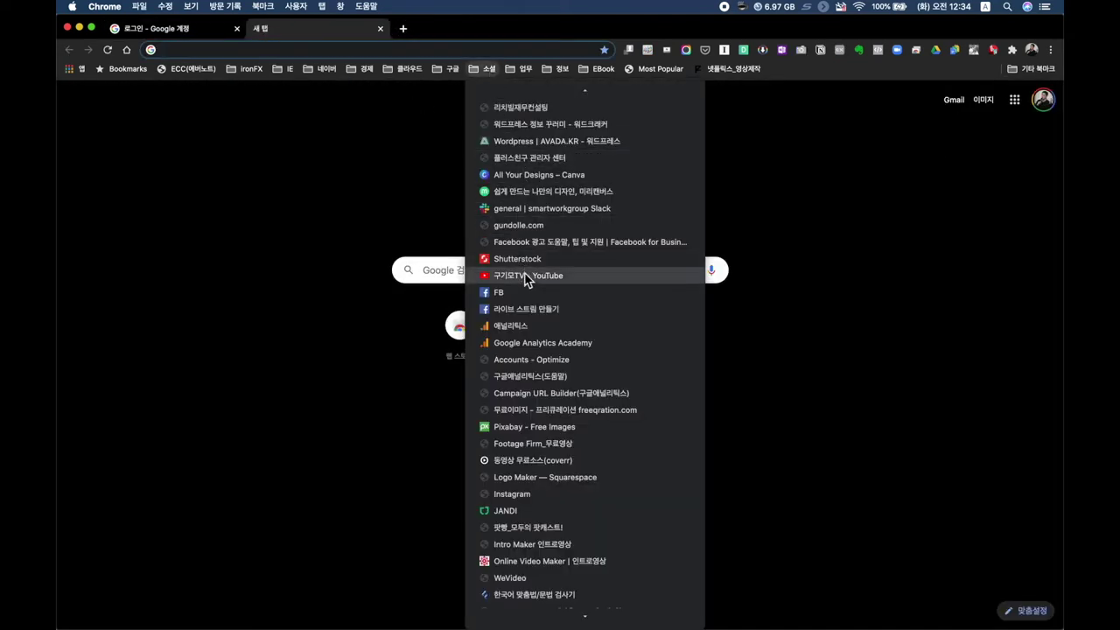
{"action": "left_click", "coordinate": [896, 102]}
{"action": "left_click", "coordinate": [1015, 100]}
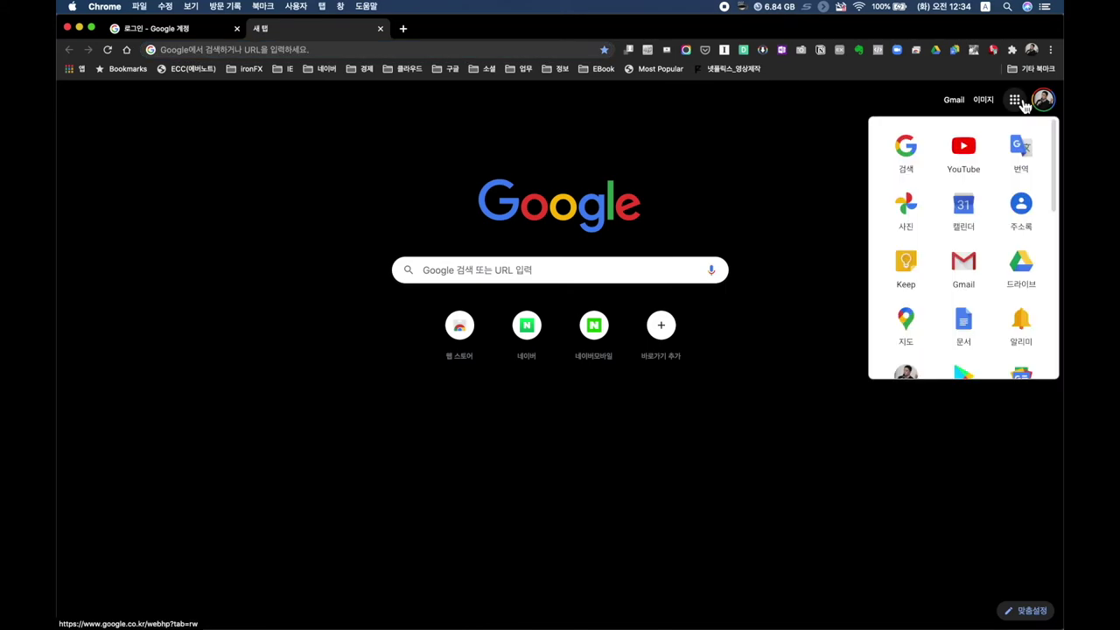
{"action": "left_click", "coordinate": [965, 145]}
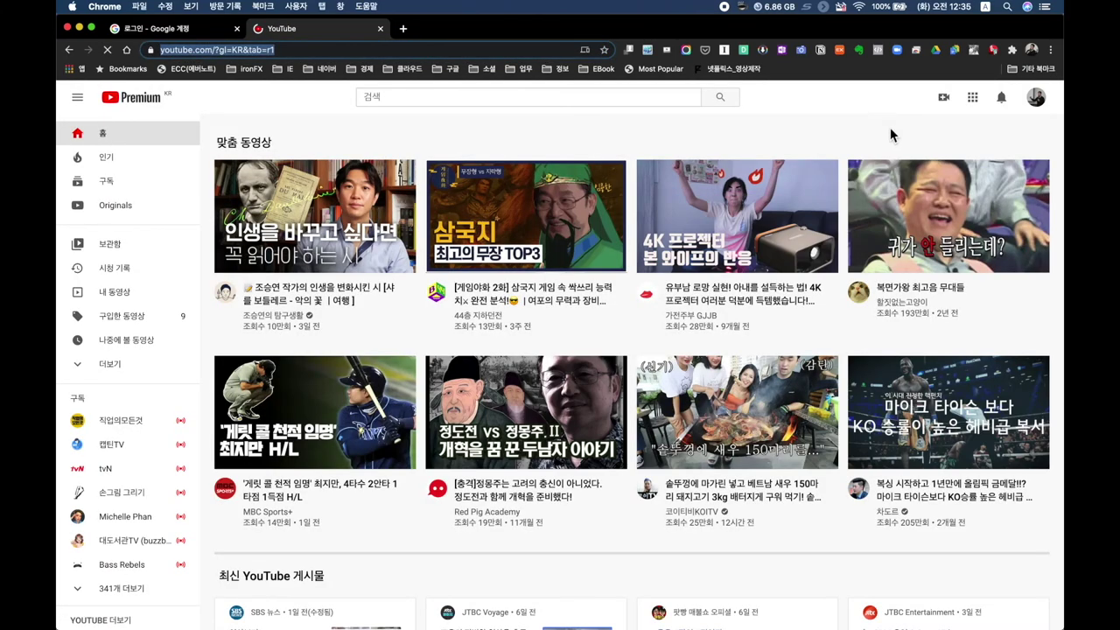
Review the channels available for account switching (계정 전환), and close the list without switching channels
{"action": "left_click", "coordinate": [1038, 102]}
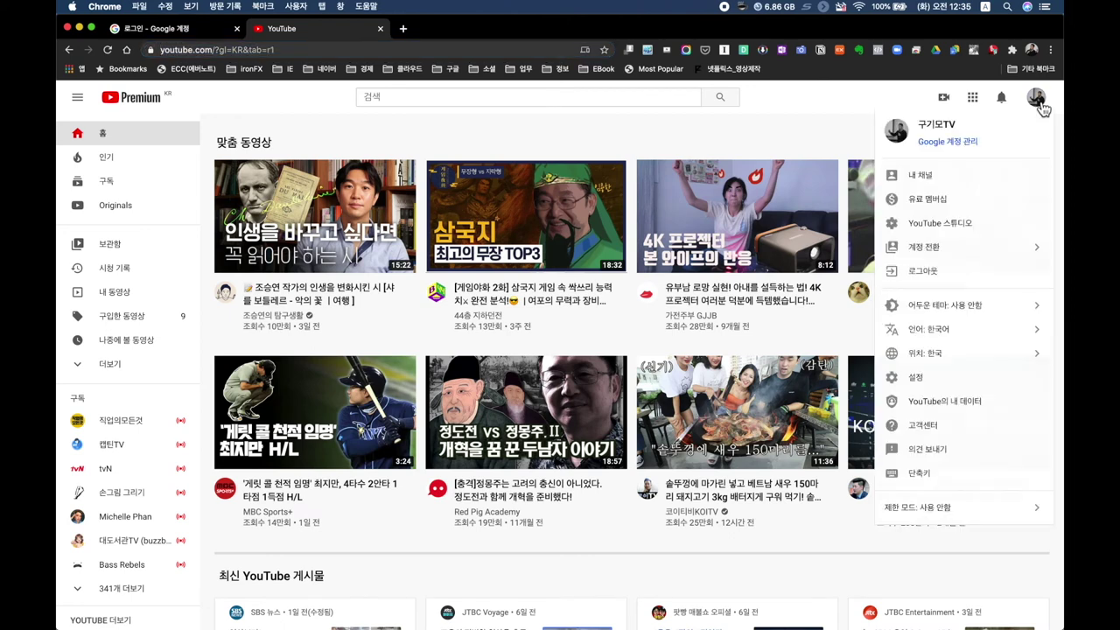
{"action": "left_click", "coordinate": [978, 253]}
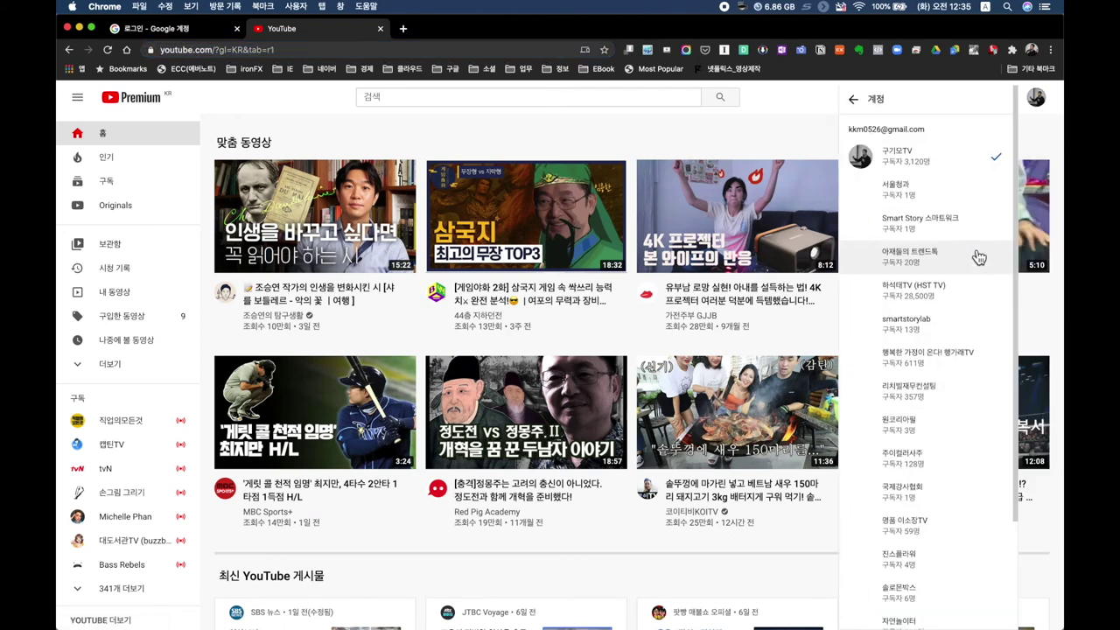
{"action": "scroll", "coordinate": [962, 245], "scroll_direction": "down", "scroll_amount": 2}
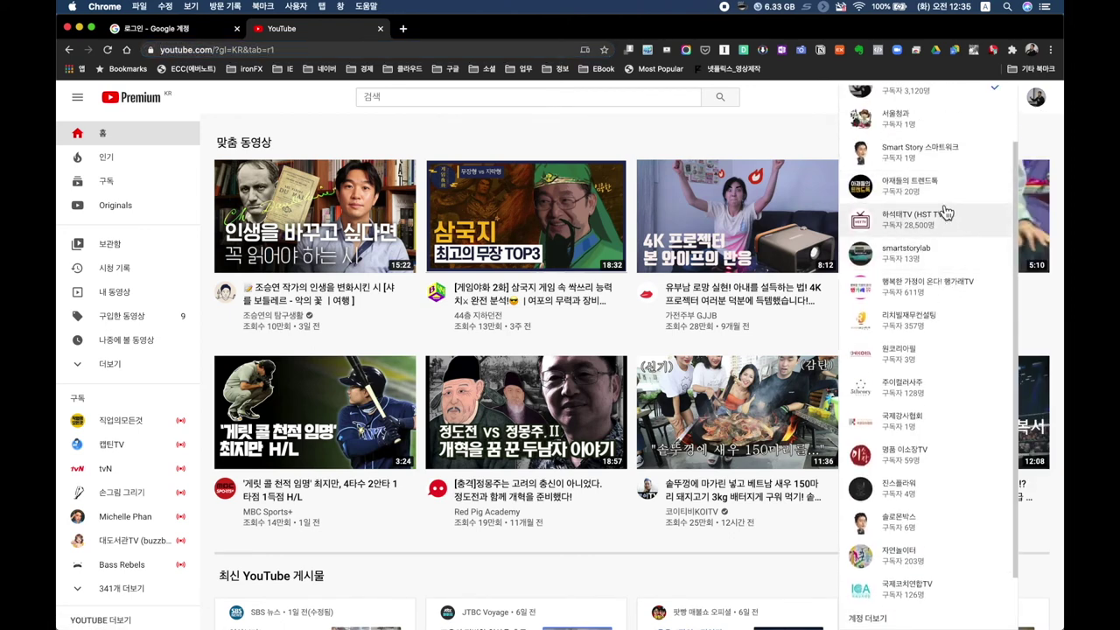
{"action": "scroll", "coordinate": [947, 213], "scroll_direction": "down", "scroll_amount": 1}
{"action": "scroll", "coordinate": [959, 214], "scroll_direction": "up", "scroll_amount": 3}
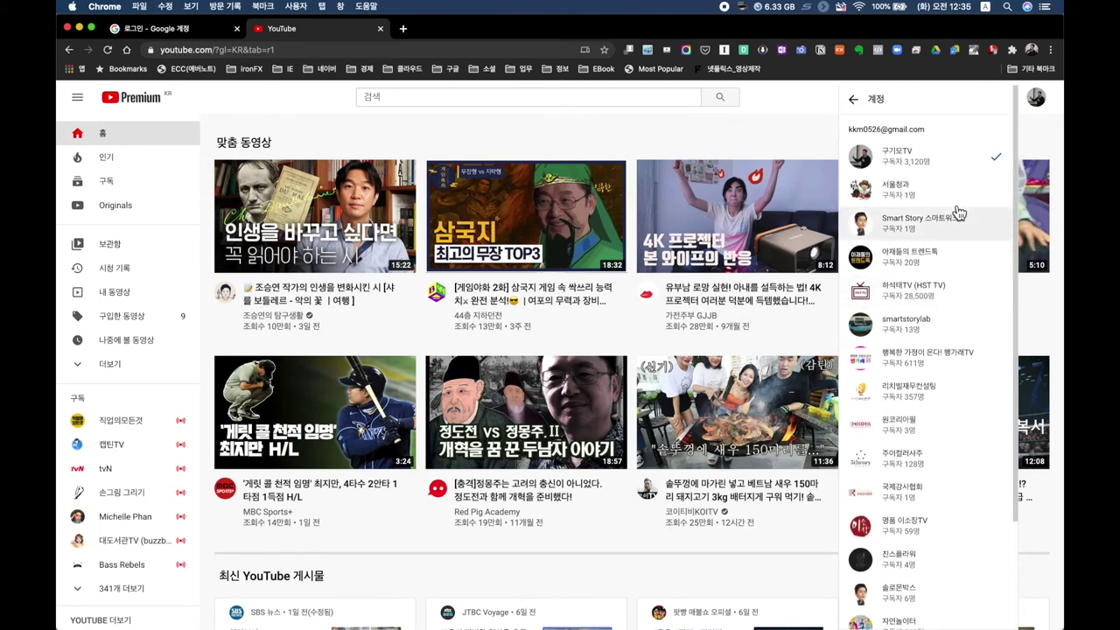
{"action": "left_click", "coordinate": [805, 114]}
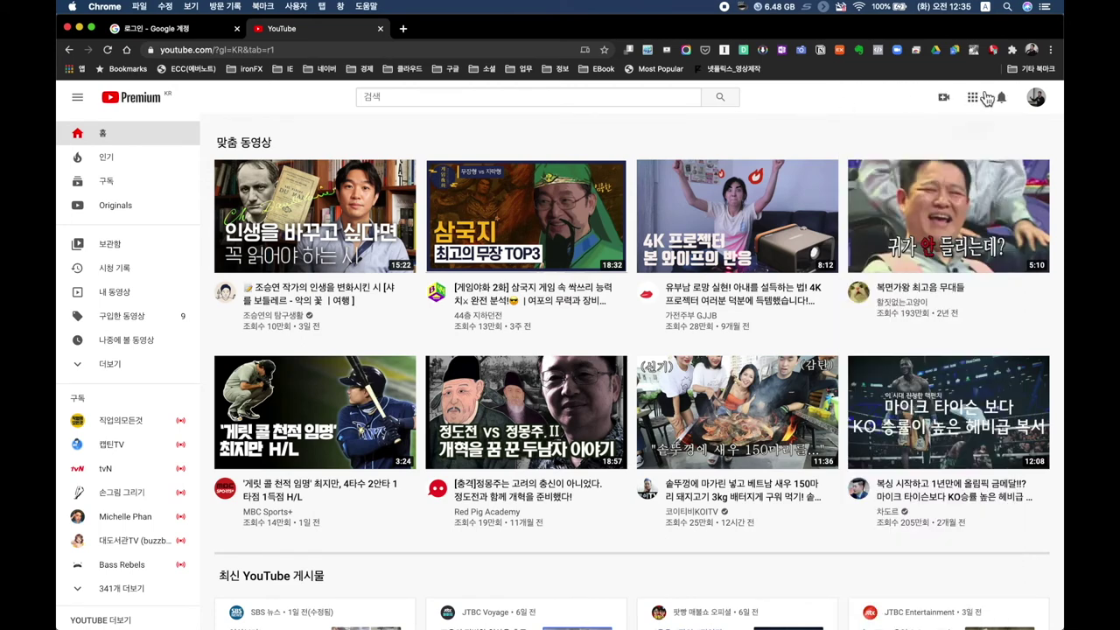
Open YouTube Studio for the current channel, and go from its dashboard to the channel's own page (내 채널)
{"action": "left_click", "coordinate": [1037, 99]}
{"action": "left_click", "coordinate": [958, 227]}
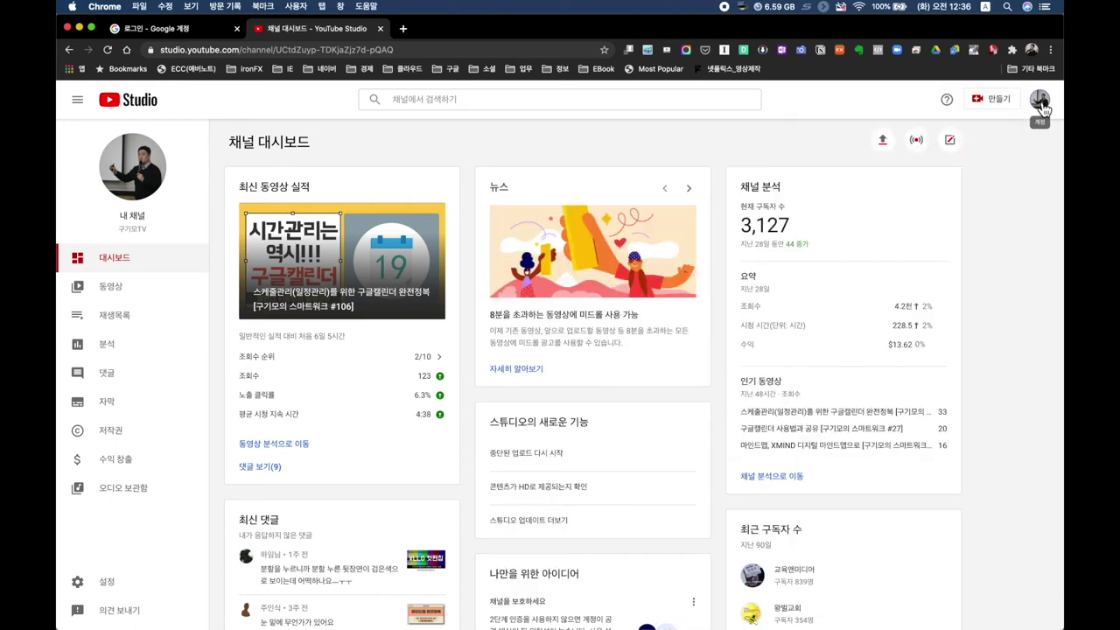
{"action": "left_click", "coordinate": [1040, 101]}
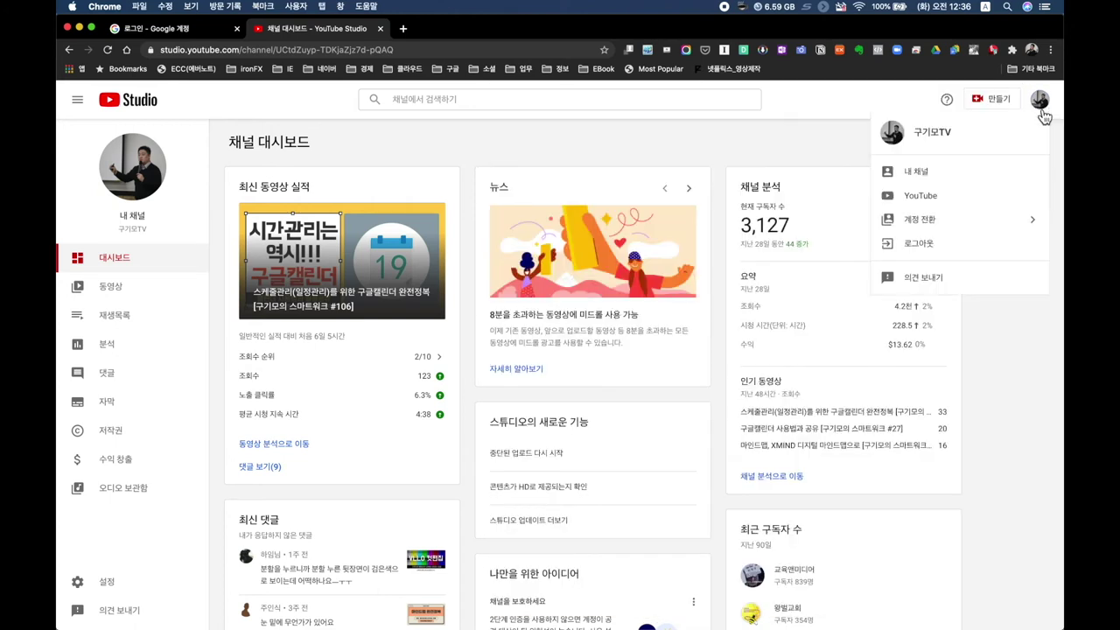
{"action": "left_click", "coordinate": [930, 173]}
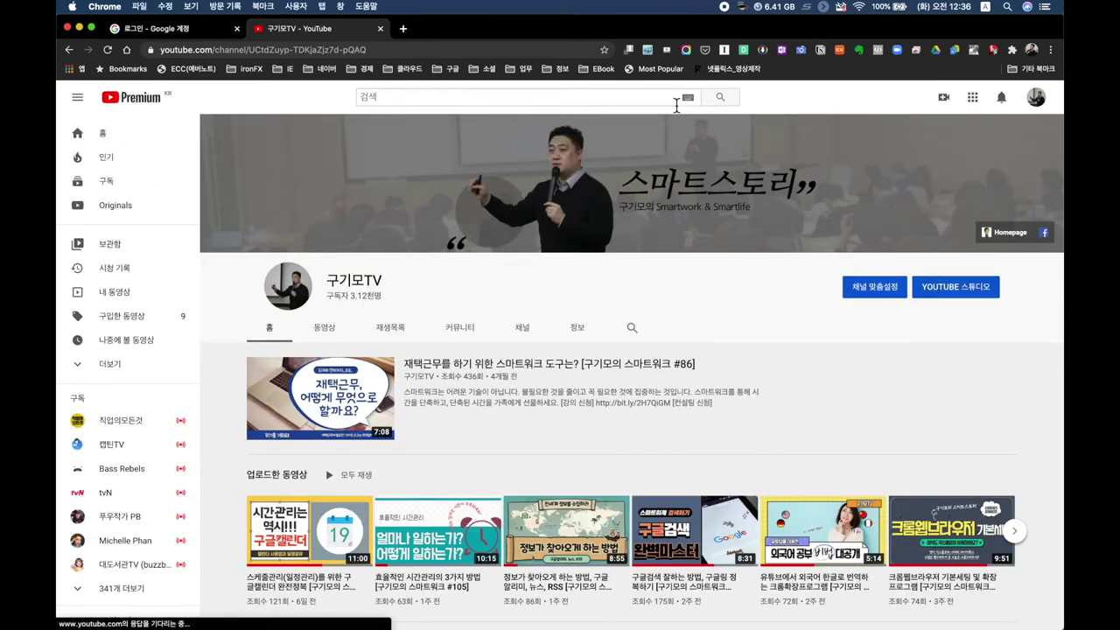
Start a video upload with 화면 기록 2020-08-11 오전 12.23.55.mov and go through its details to the playlist and audience settings
{"action": "left_click", "coordinate": [949, 101]}
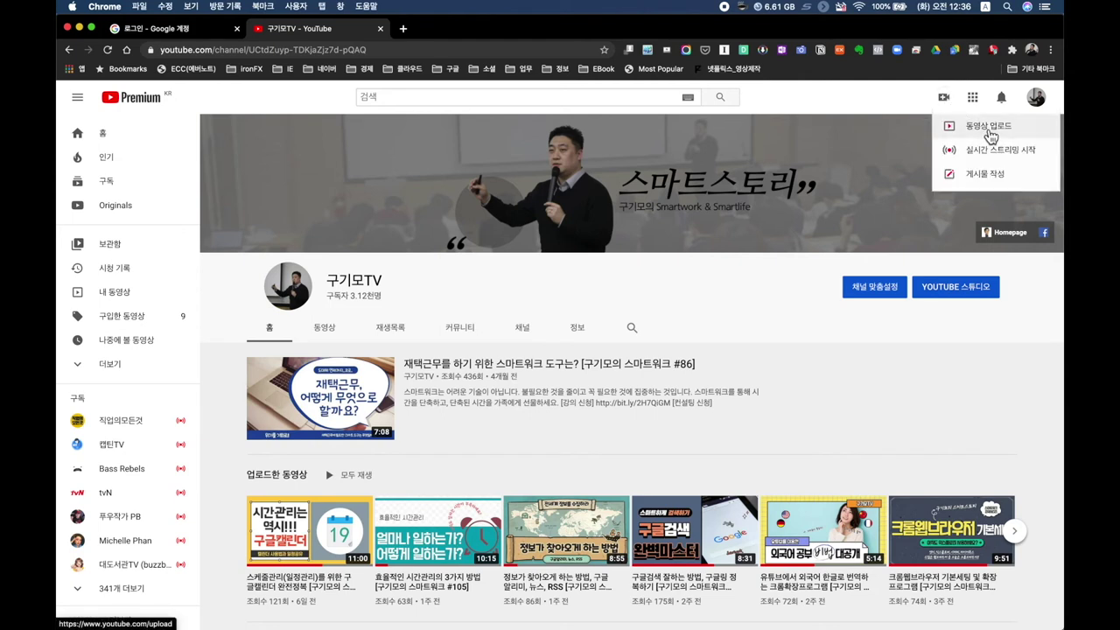
{"action": "left_click", "coordinate": [989, 133]}
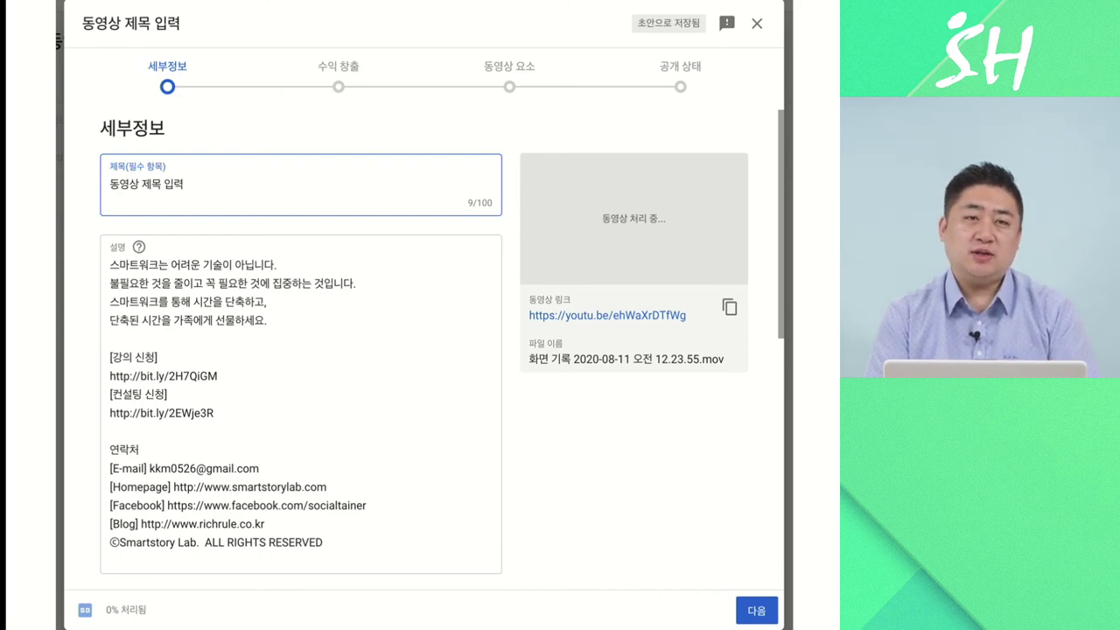
{"action": "scroll", "coordinate": [420, 350], "scroll_direction": "down", "scroll_amount": 5}
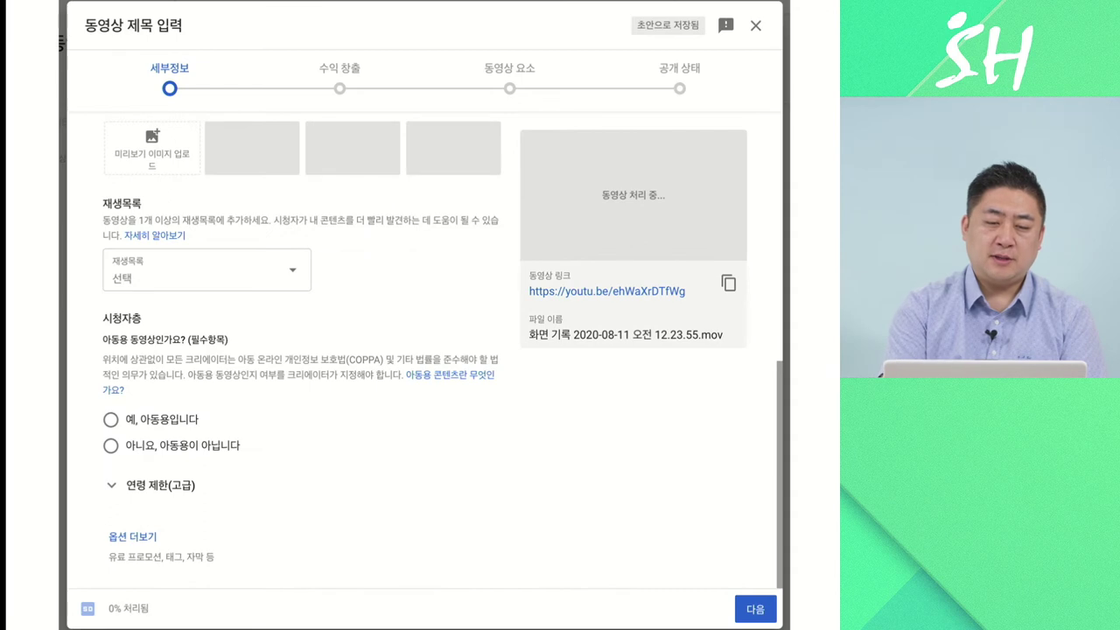